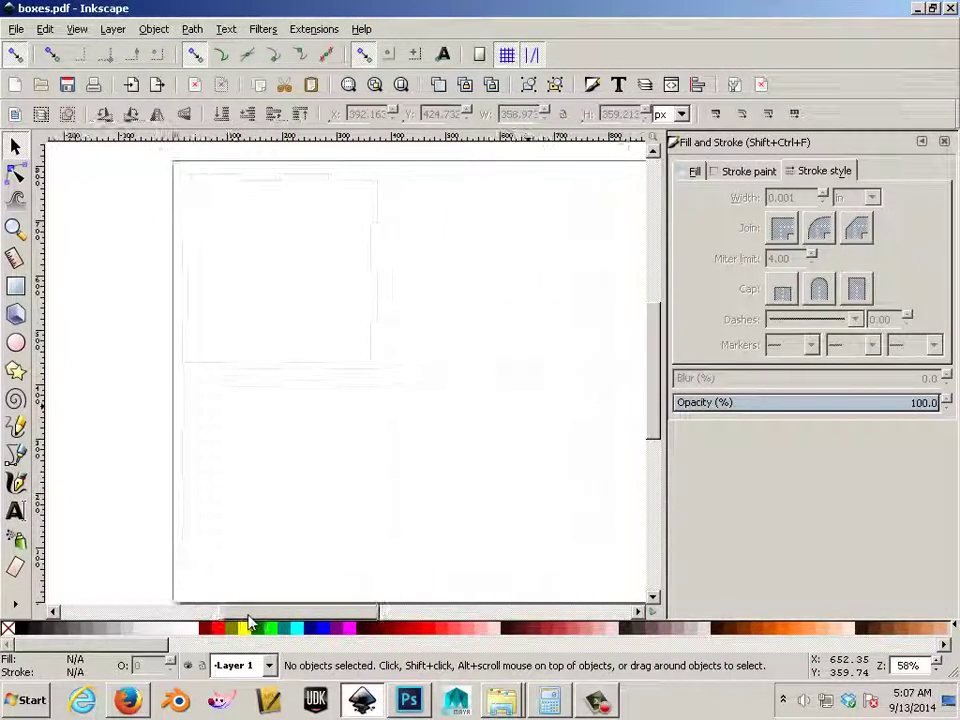
Step: Draw a small ellipse inside the upper-left box with the Ellipse tool
click(16, 343)
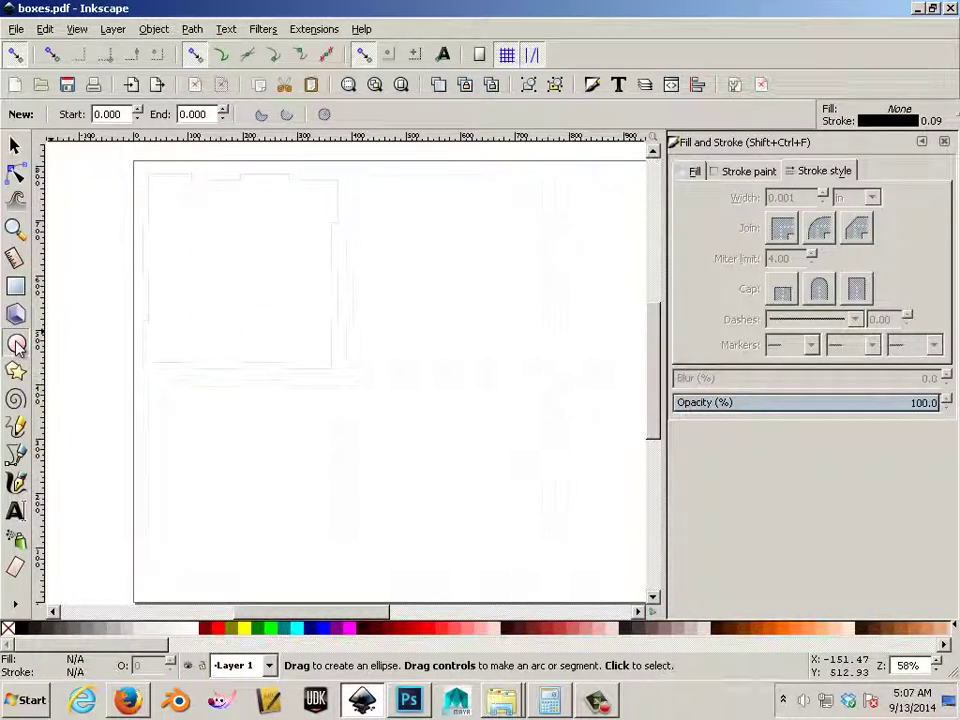
mouse_move(241, 268)
mouse_down()
mouse_move(272, 306)
mouse_move(257, 294)
mouse_up()
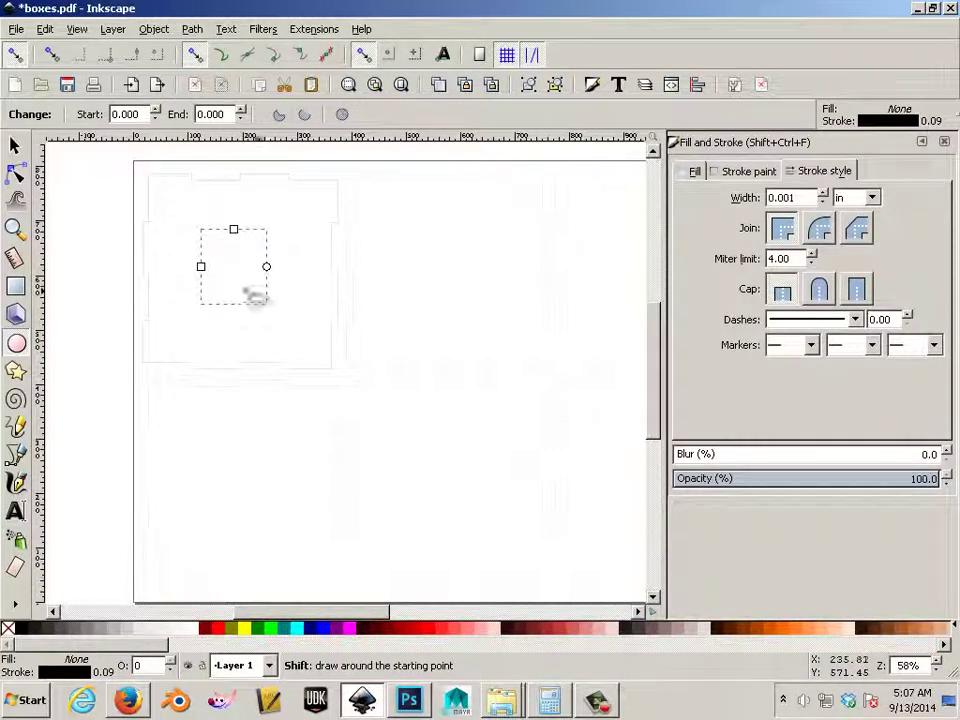
Step: Select the ellipse, switch toolbar units to inches, and set W and H to 1 in
click(15, 147)
click(92, 212)
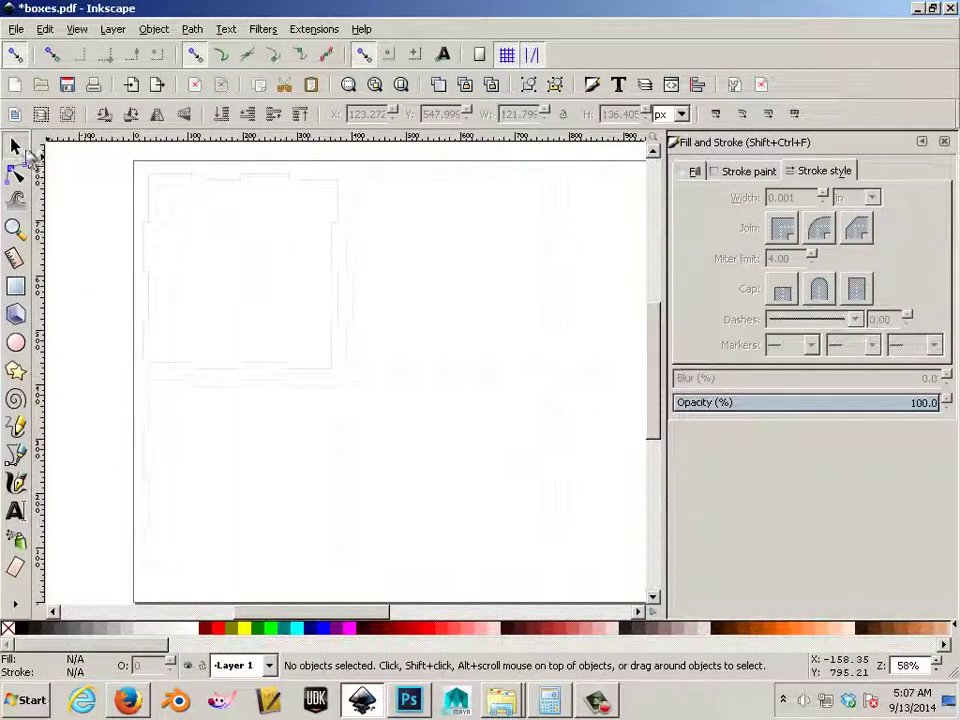
click(230, 244)
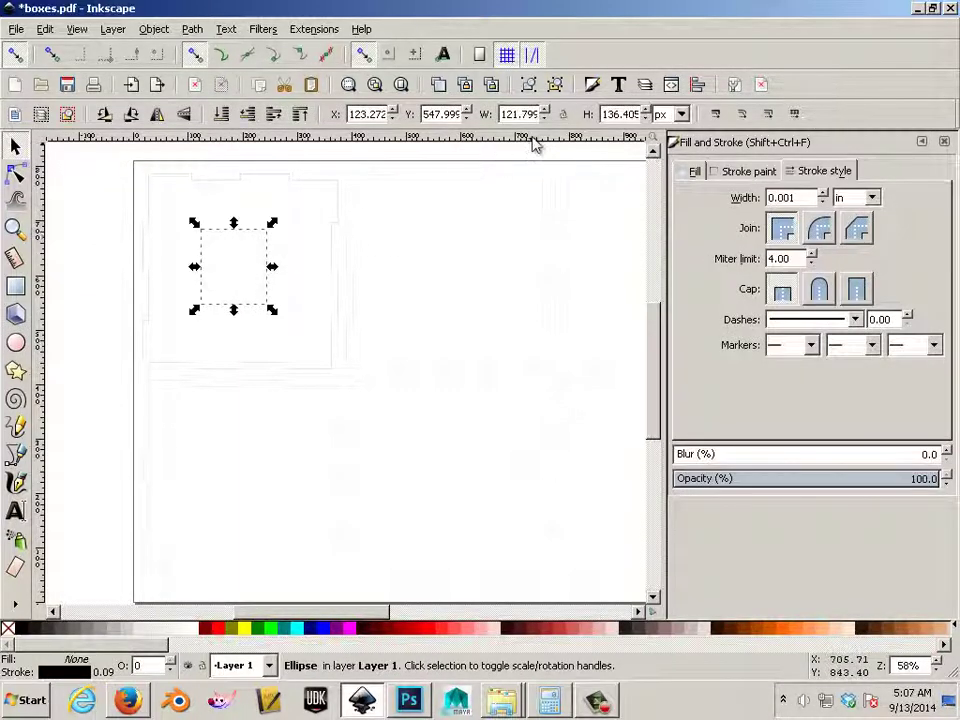
click(677, 113)
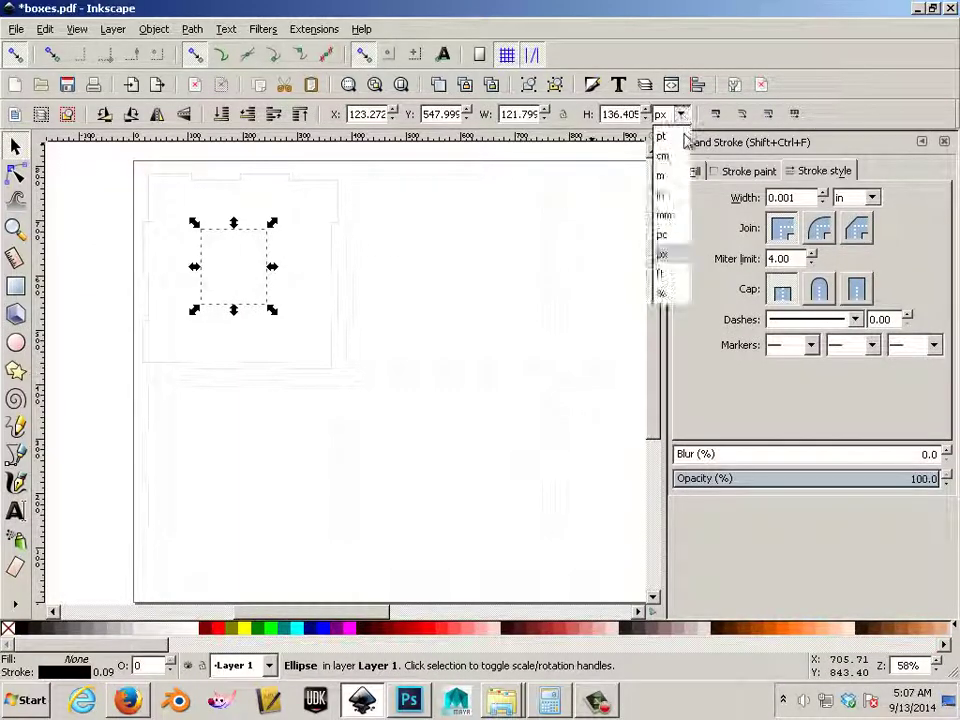
click(664, 195)
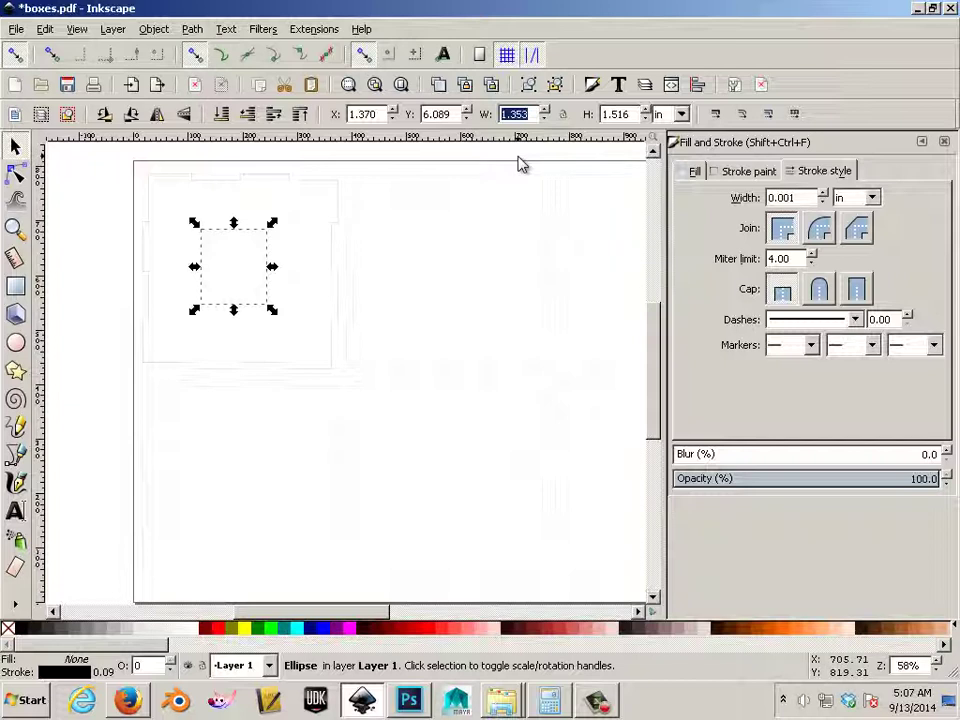
text(1)
key(Tab)
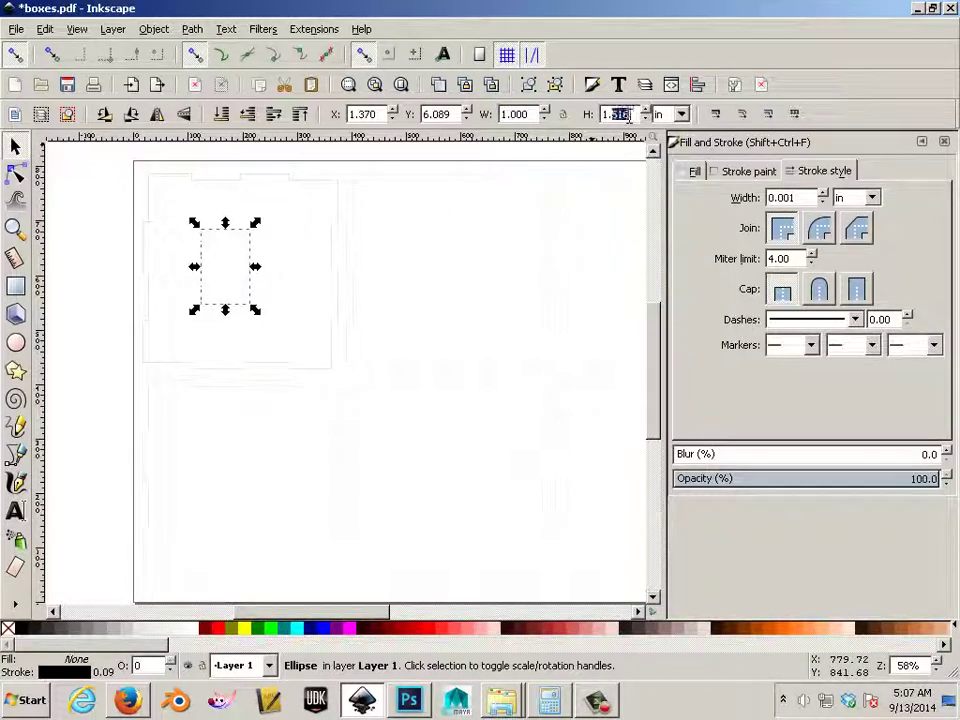
text(1)
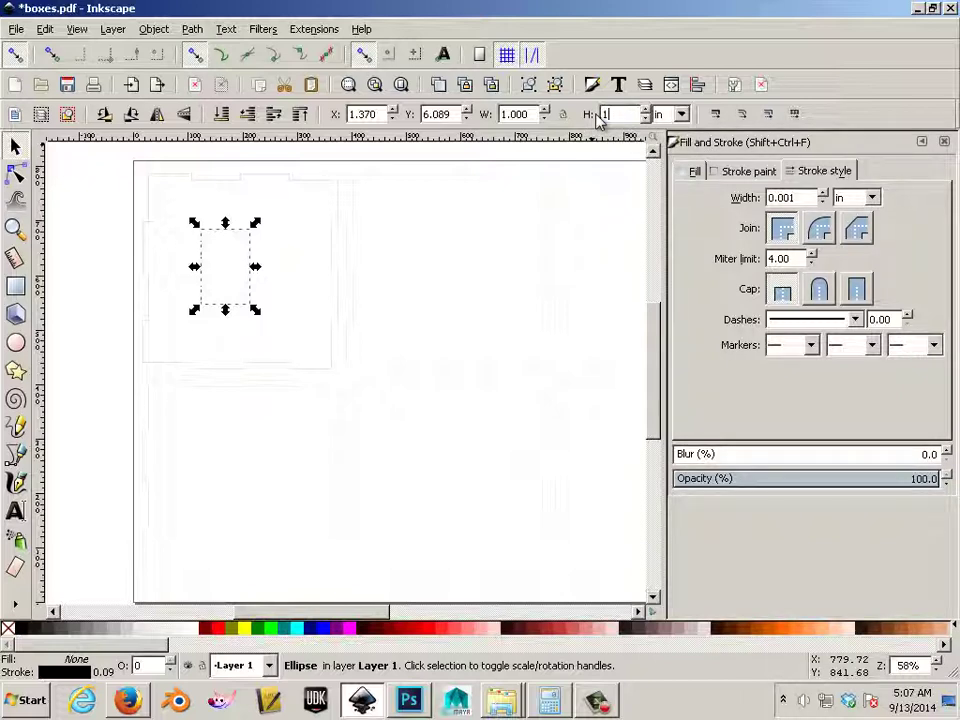
key(Return)
click(79, 238)
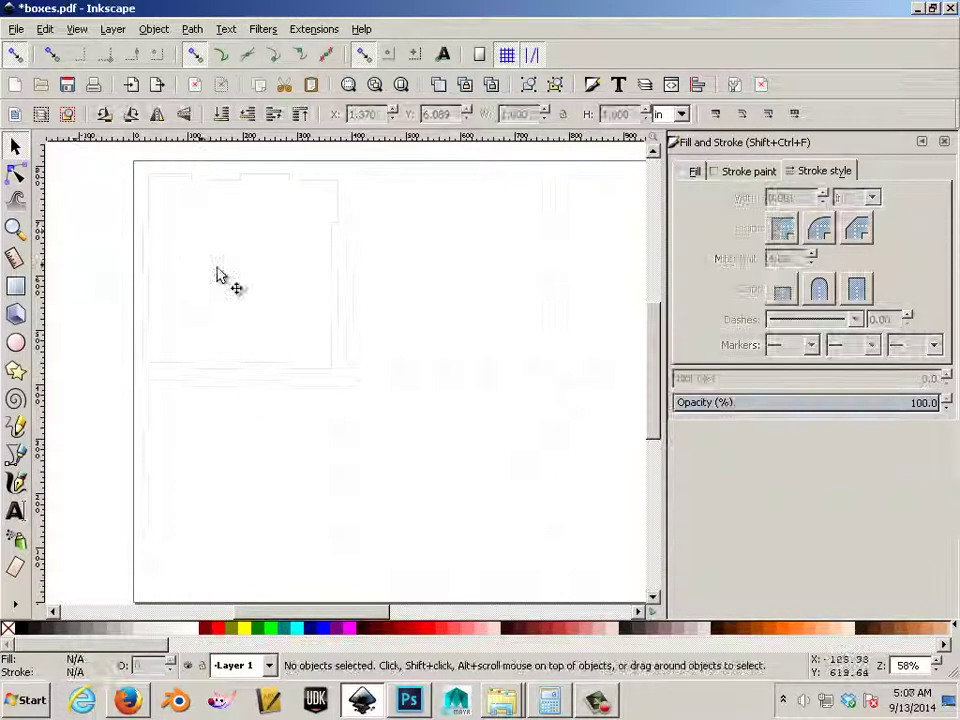
Step: Nudge the circle so its midpoint snaps to the upper-left box's midpoint
drag(246, 279, 268, 262)
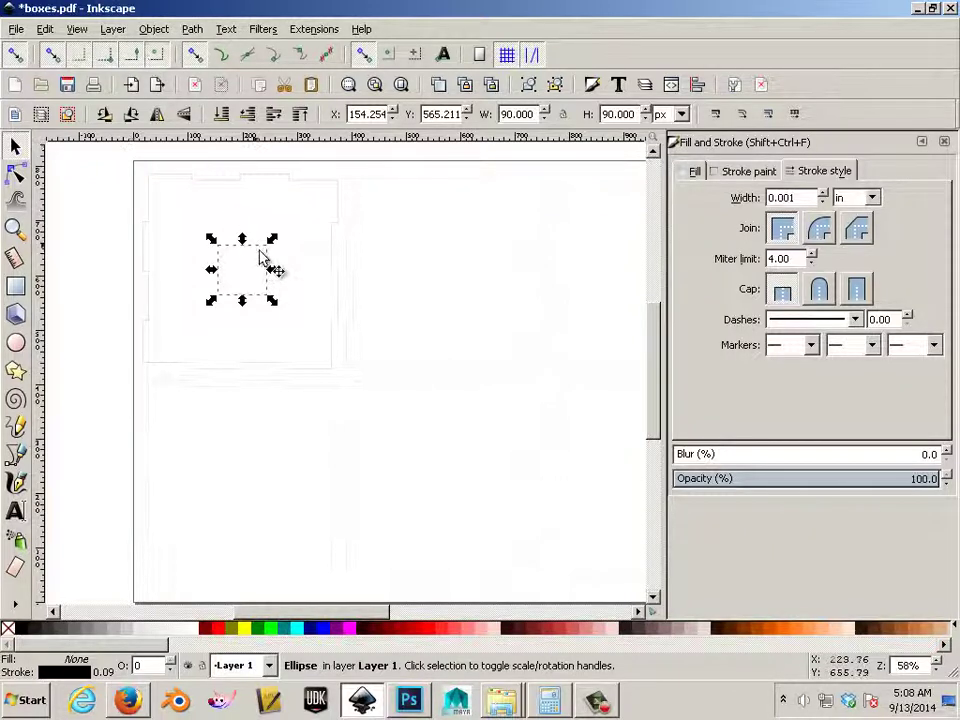
mouse_move(265, 256)
mouse_down()
mouse_move(255, 268)
mouse_move(244, 255)
mouse_move(279, 272)
mouse_move(242, 251)
mouse_move(272, 268)
mouse_move(259, 250)
mouse_up()
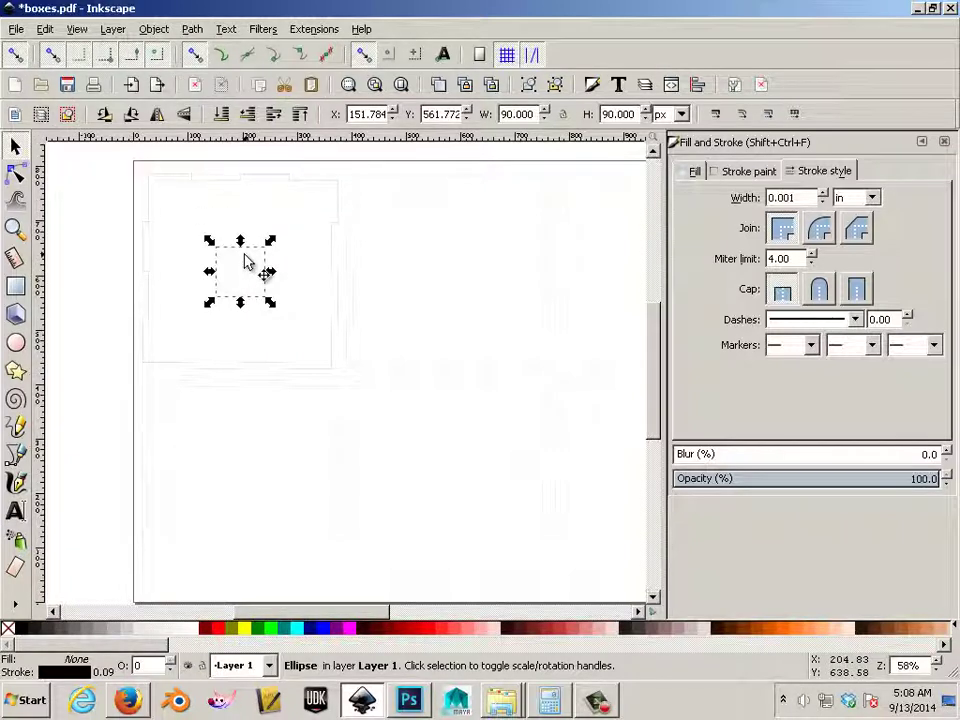
Step: Move the circle right of the upper-left box, to X 530.092, Y 482.033 px
drag(259, 257, 471, 223)
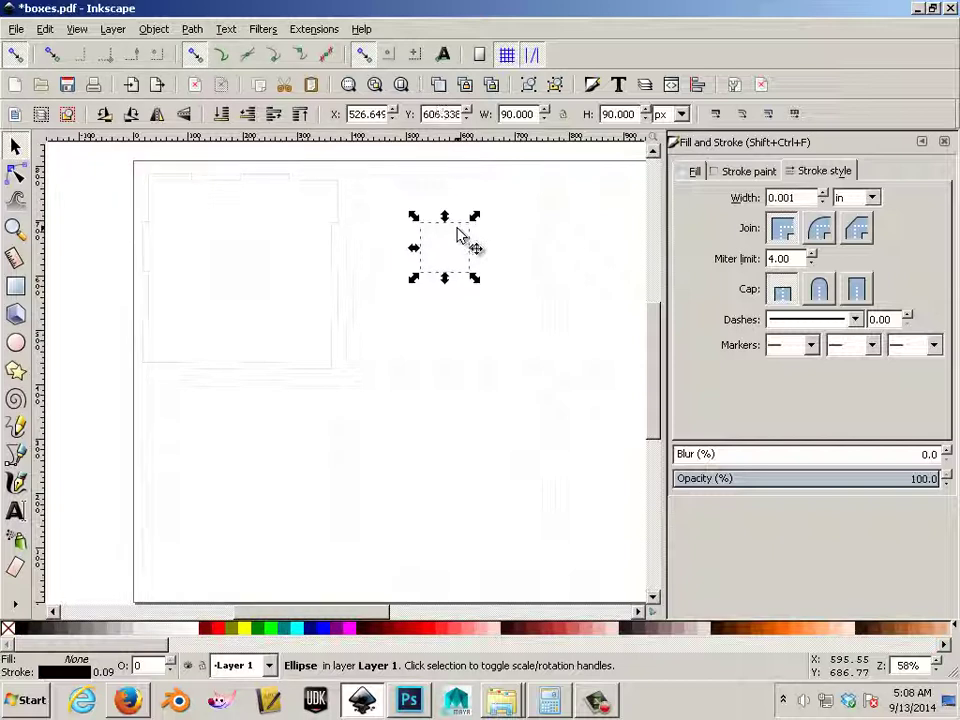
key(shift+Up)
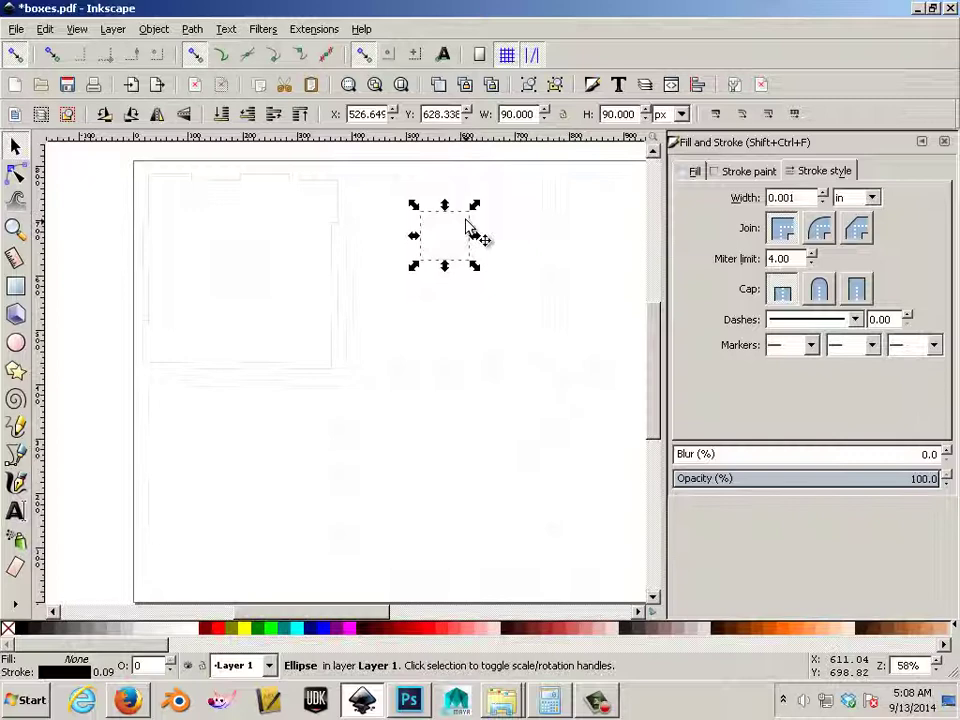
drag(466, 228, 463, 310)
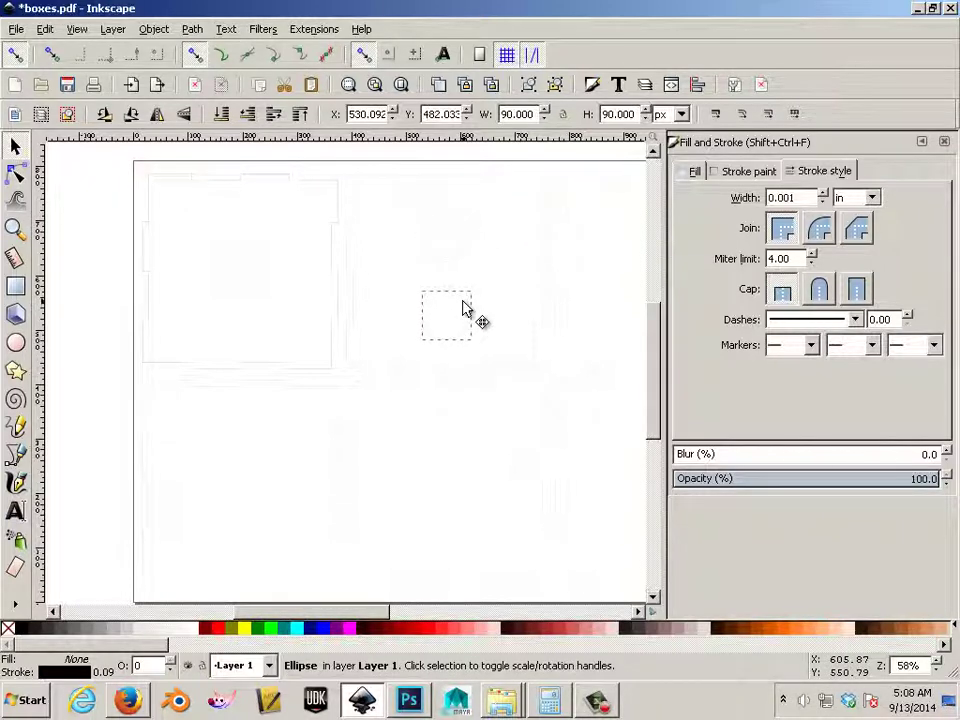
click(380, 301)
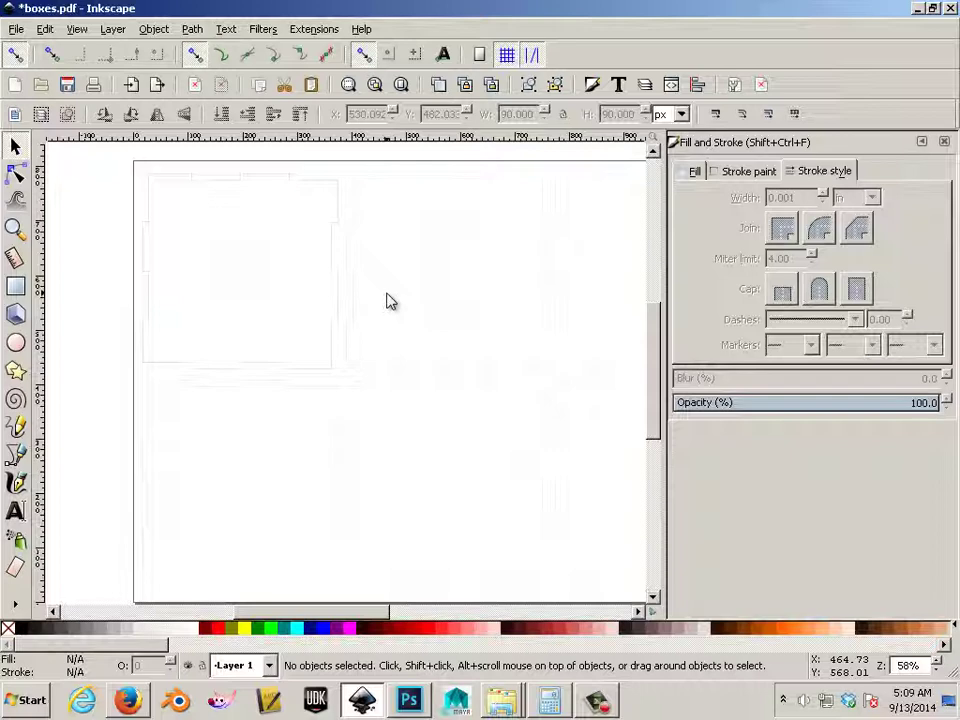
Step: Drag the circle to the page's lower-right area at X 810.653, Y 94.756 px
click(403, 256)
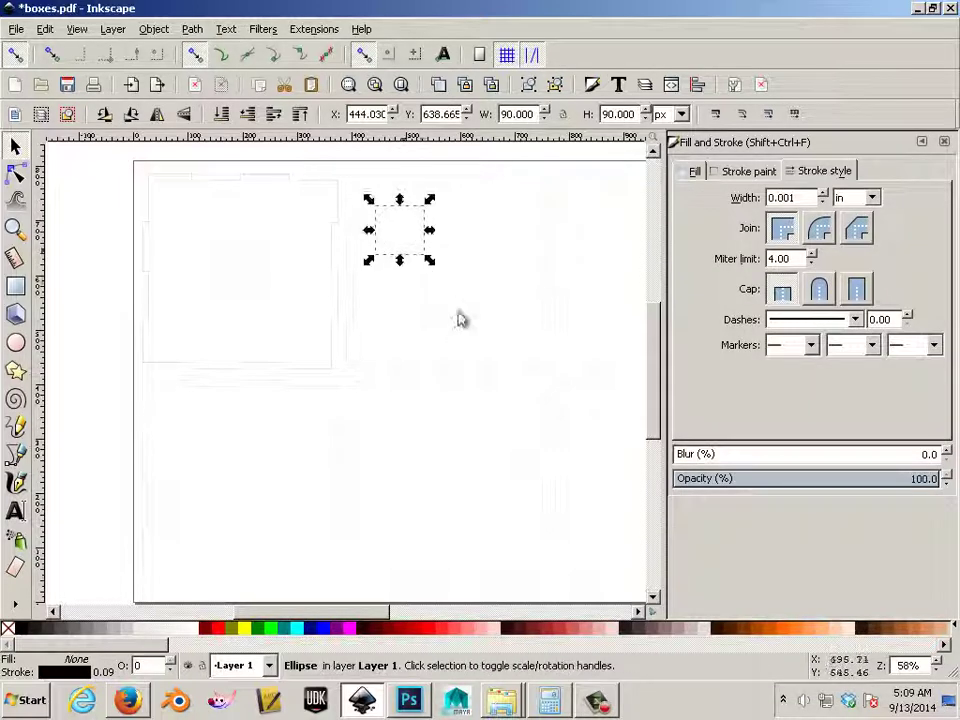
drag(425, 255, 505, 330)
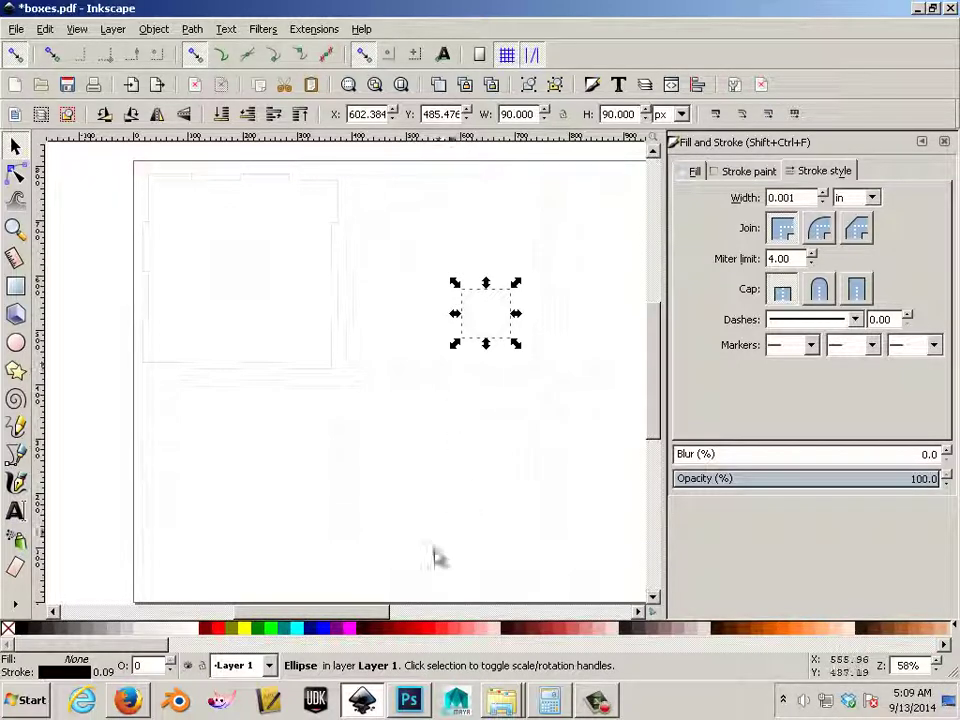
drag(360, 619, 404, 617)
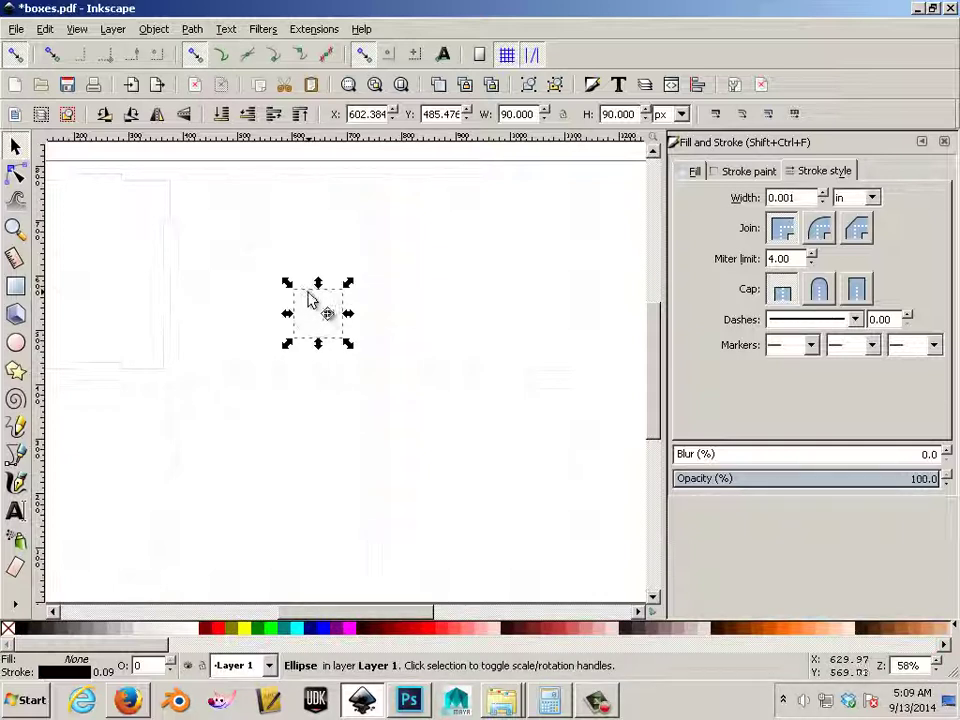
drag(310, 300, 465, 257)
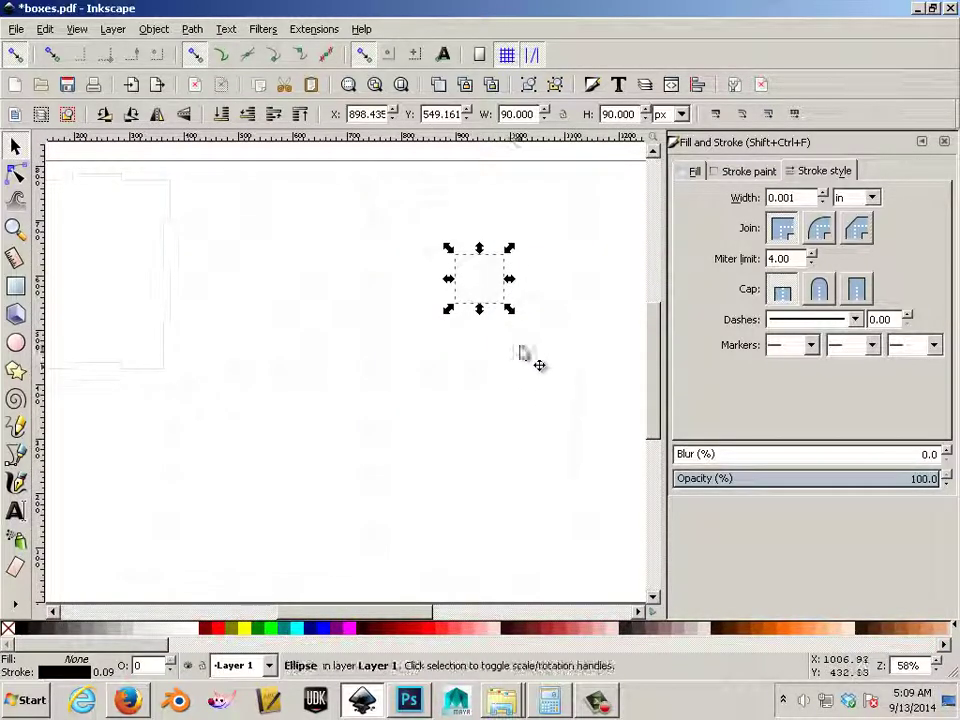
drag(499, 307, 441, 462)
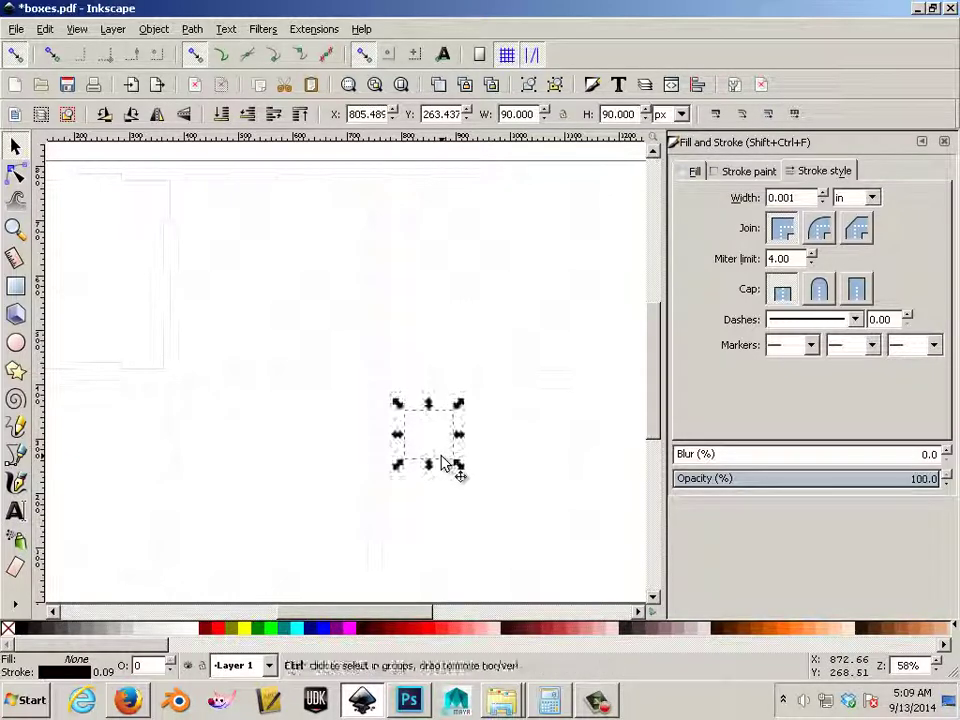
drag(520, 461, 441, 551)
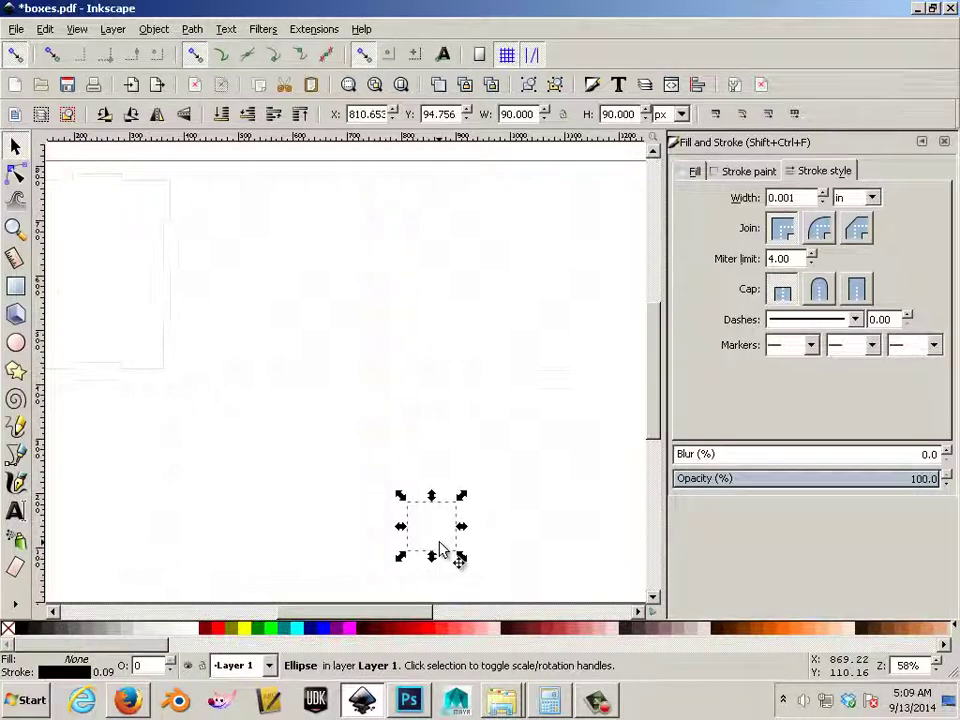
drag(413, 612, 378, 613)
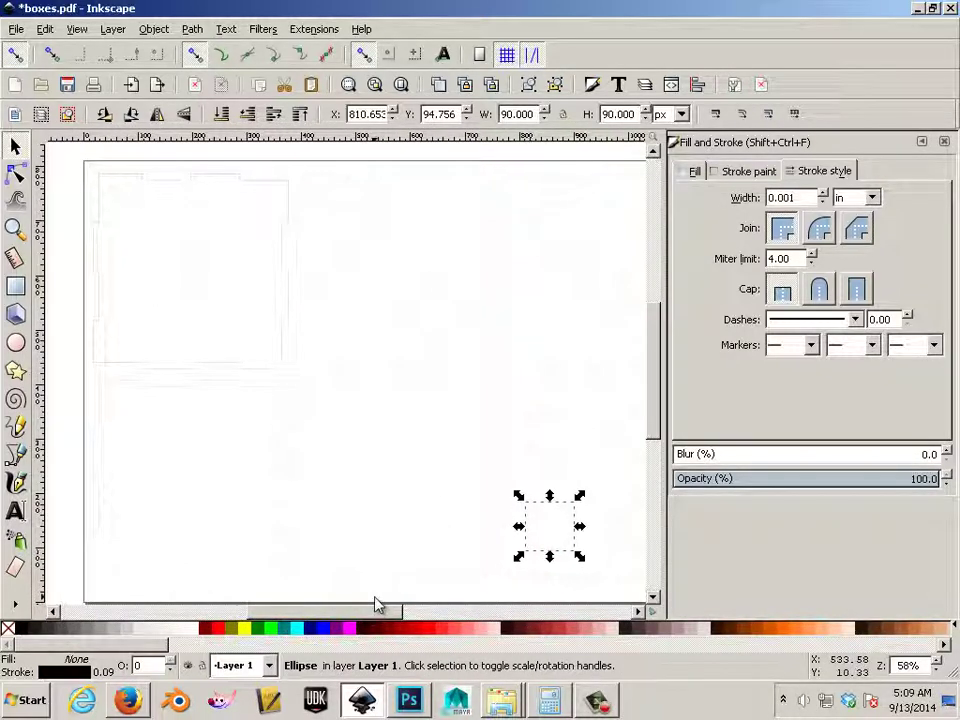
Step: Shift four right-side pips left toward the page centre, undoing a stray move
key(ctrl)
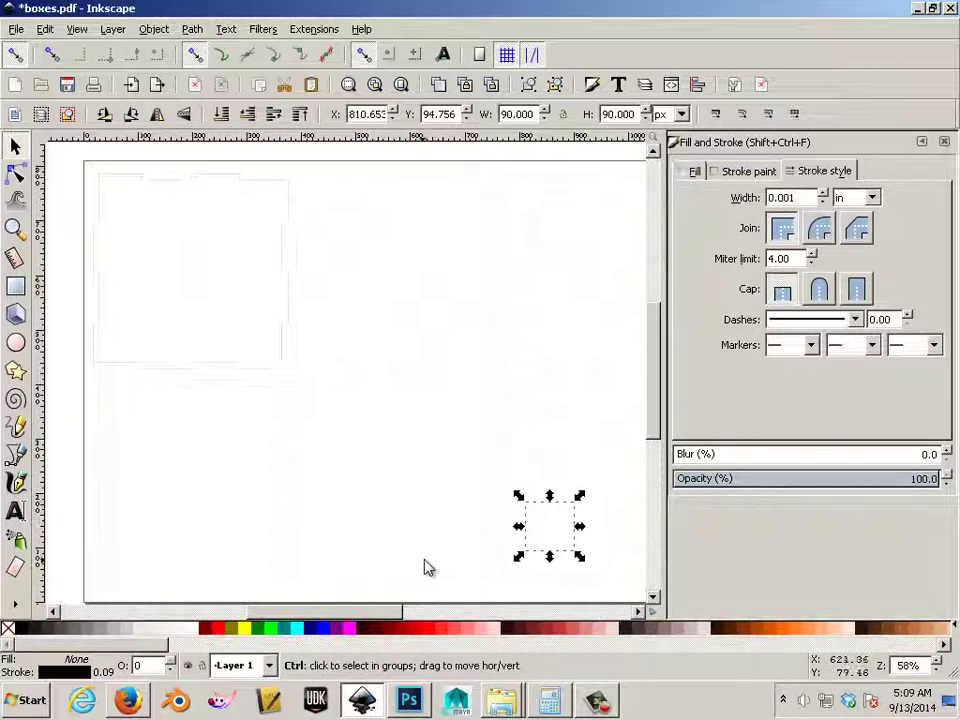
drag(536, 553, 433, 560)
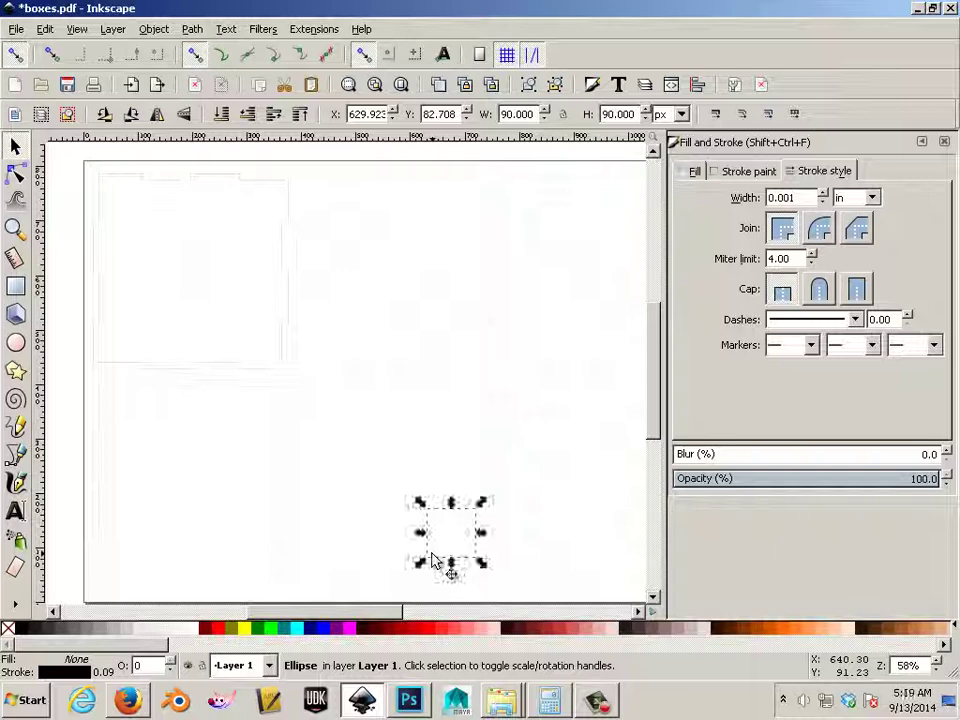
key(ctrl+z)
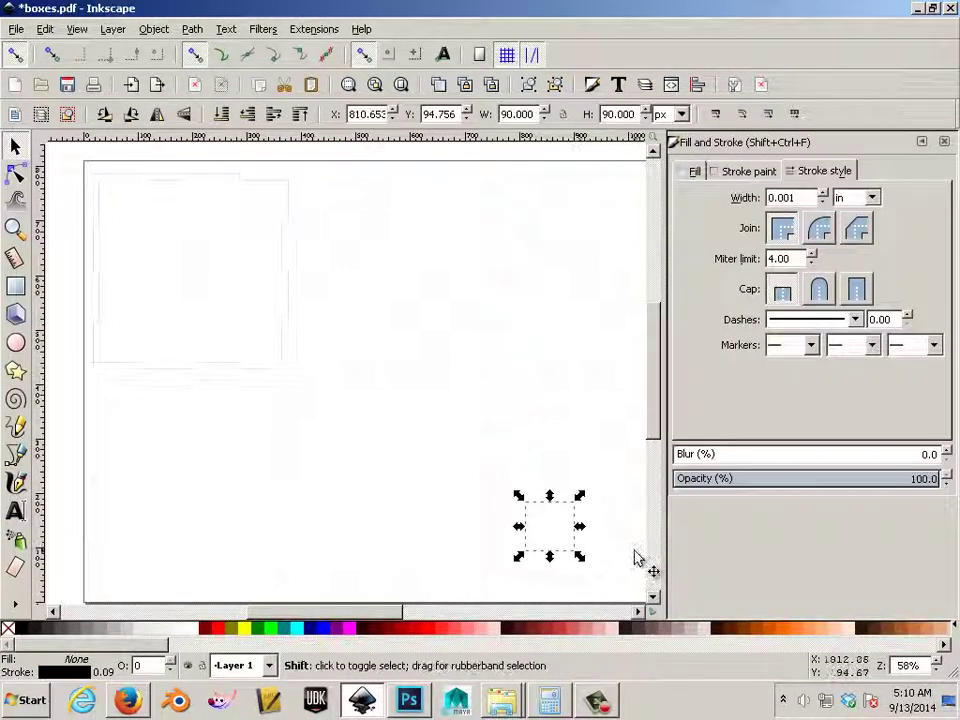
shift+click(633, 528)
shift+click(630, 450)
shift+click(563, 453)
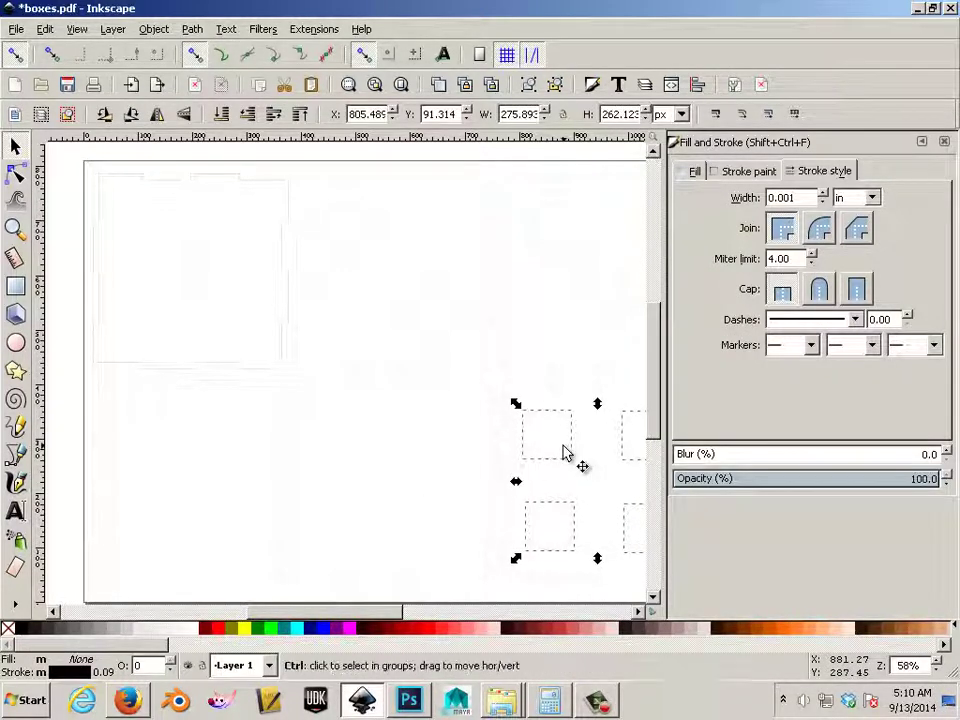
drag(432, 448, 356, 457)
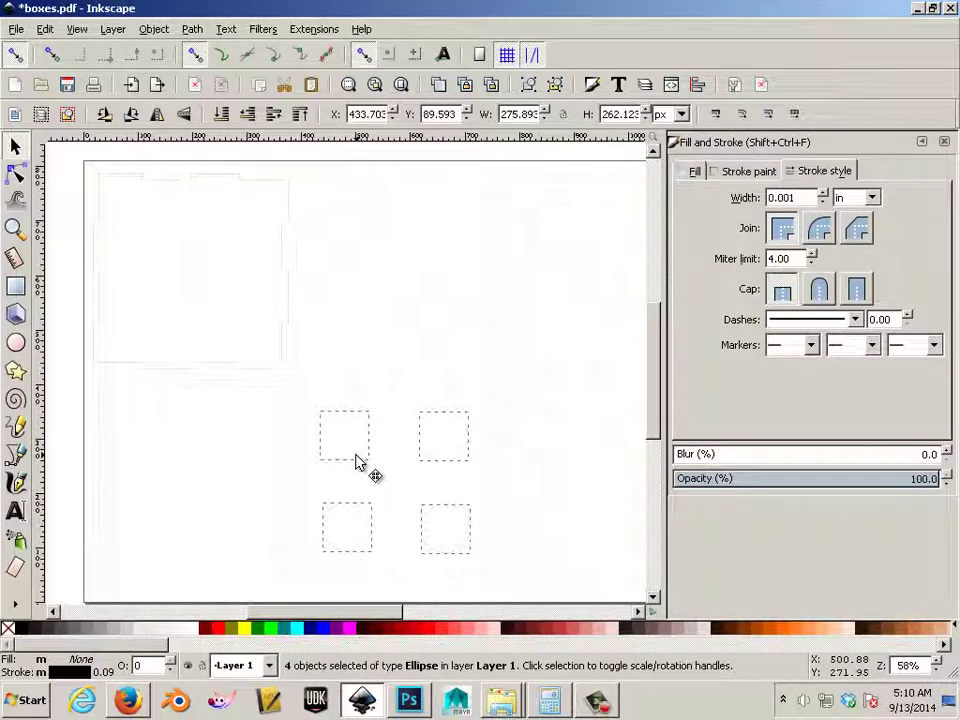
click(388, 482)
Step: Move two pips down to the page's lower left to start the six-pip face
click(428, 463)
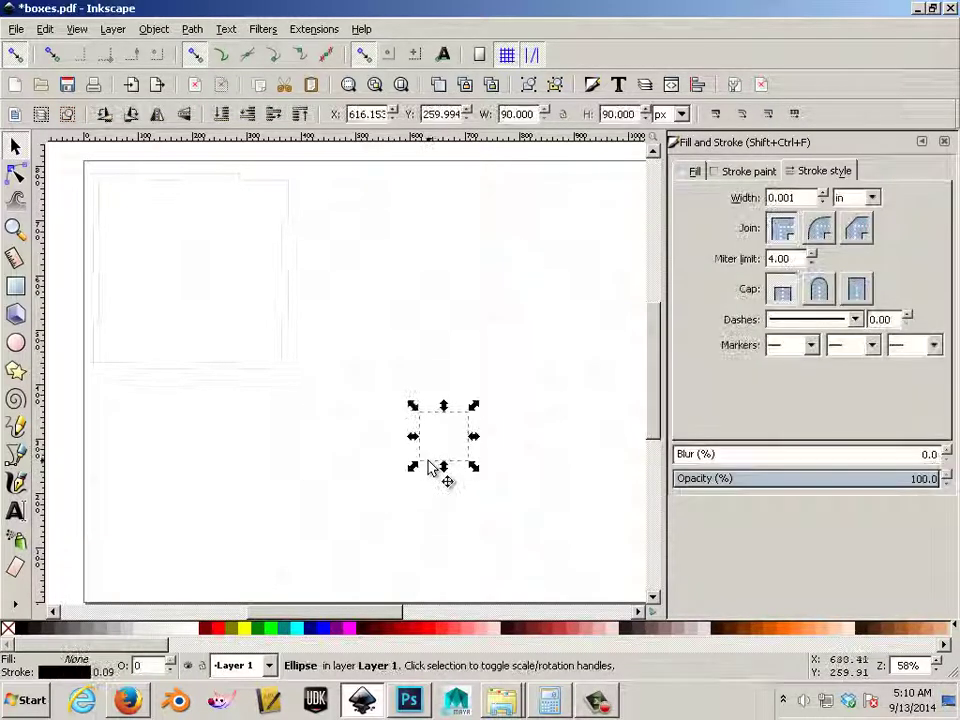
drag(432, 463, 378, 510)
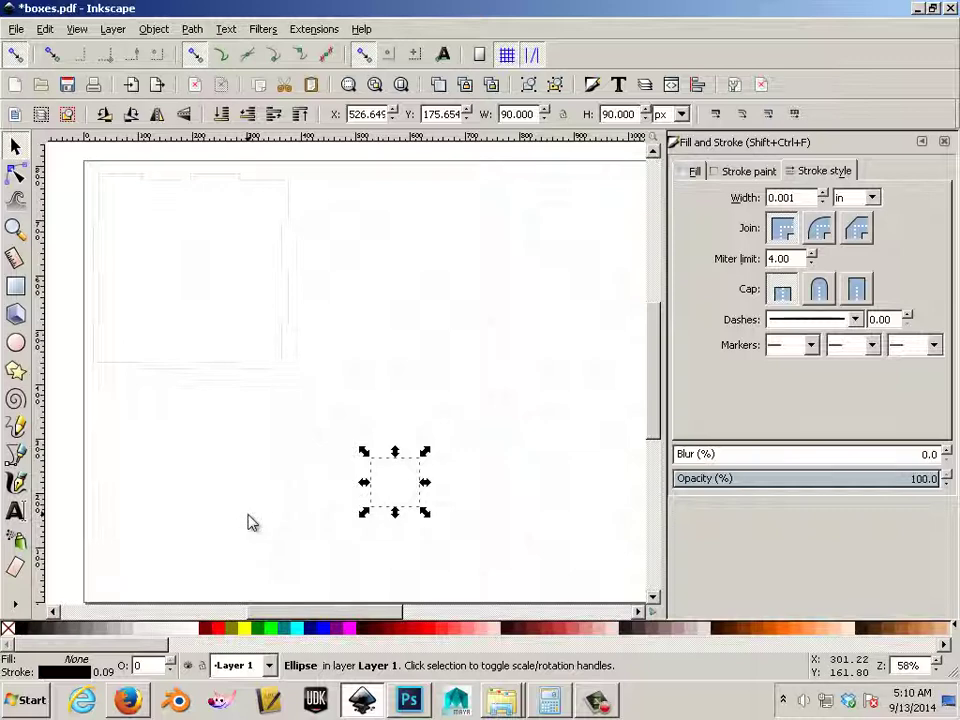
key(ctrl+z)
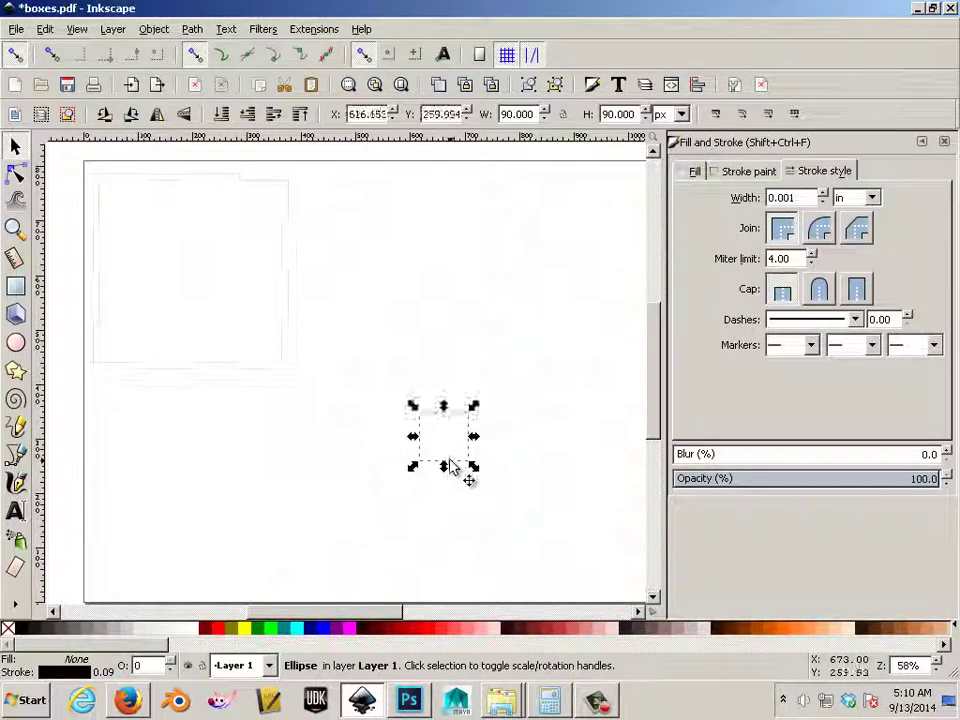
shift+click(341, 465)
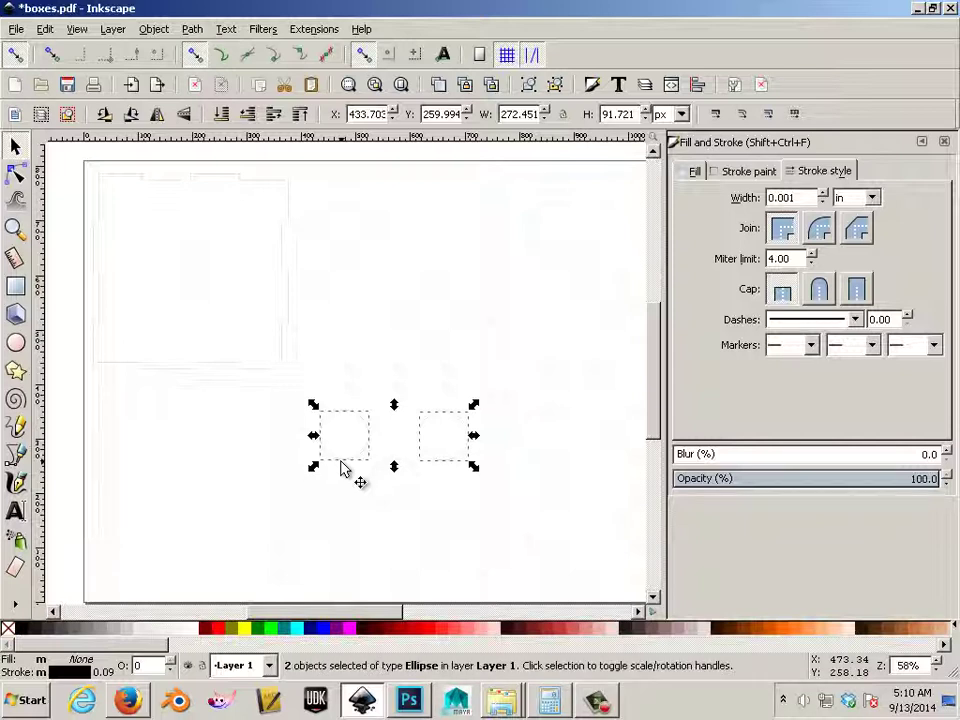
drag(341, 468, 153, 568)
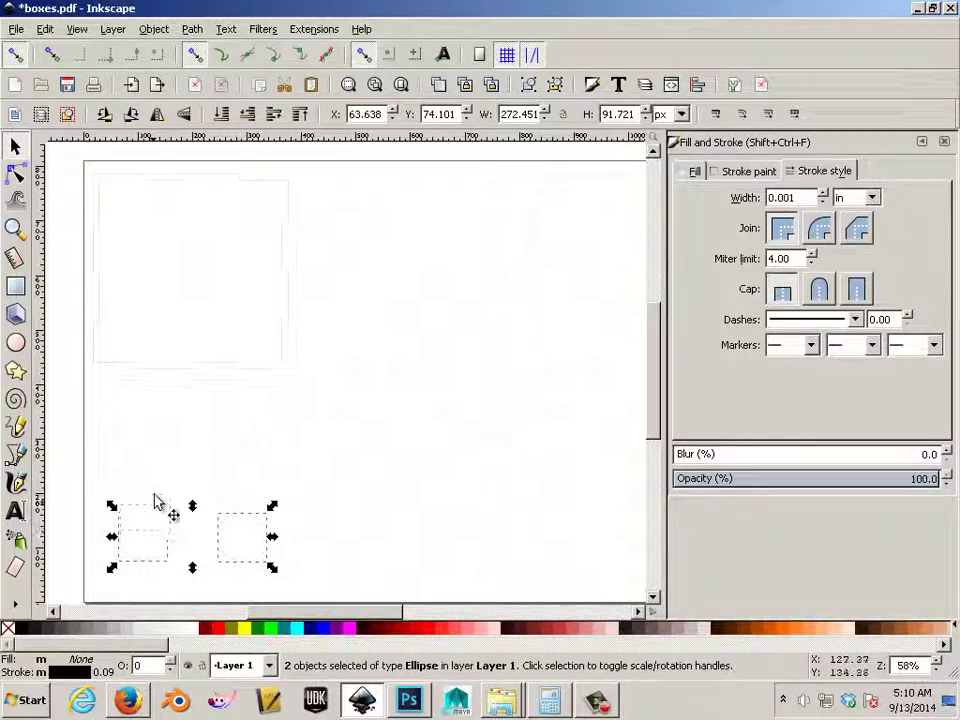
Step: Gather the six pips into a two-column face, nudge it up, and select the upper-left pip
shift+click(164, 468)
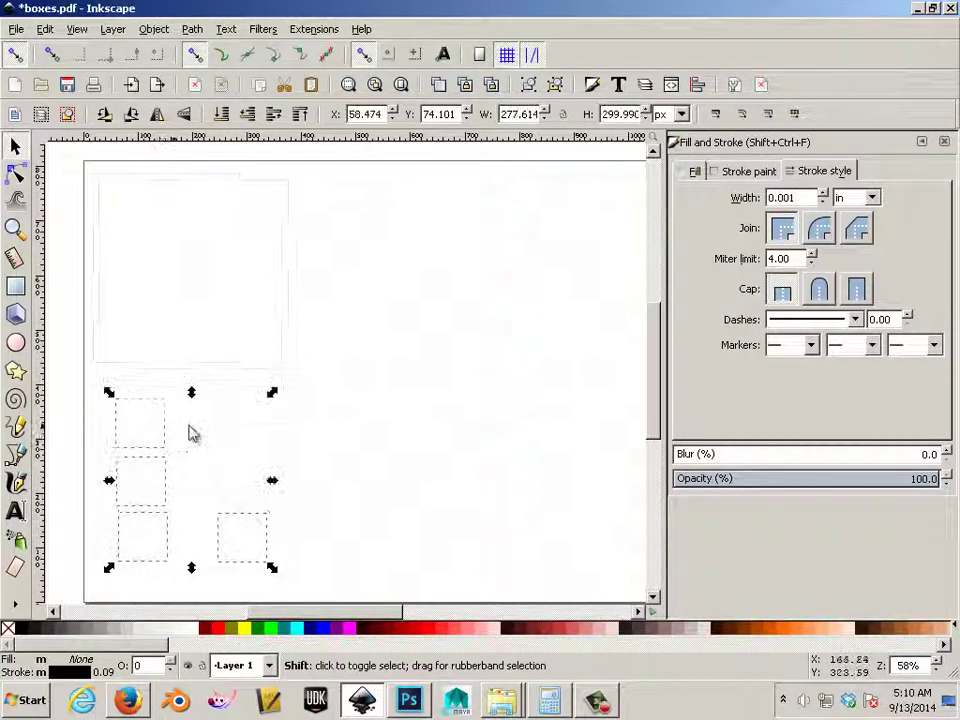
shift+click(214, 439)
shift+click(221, 476)
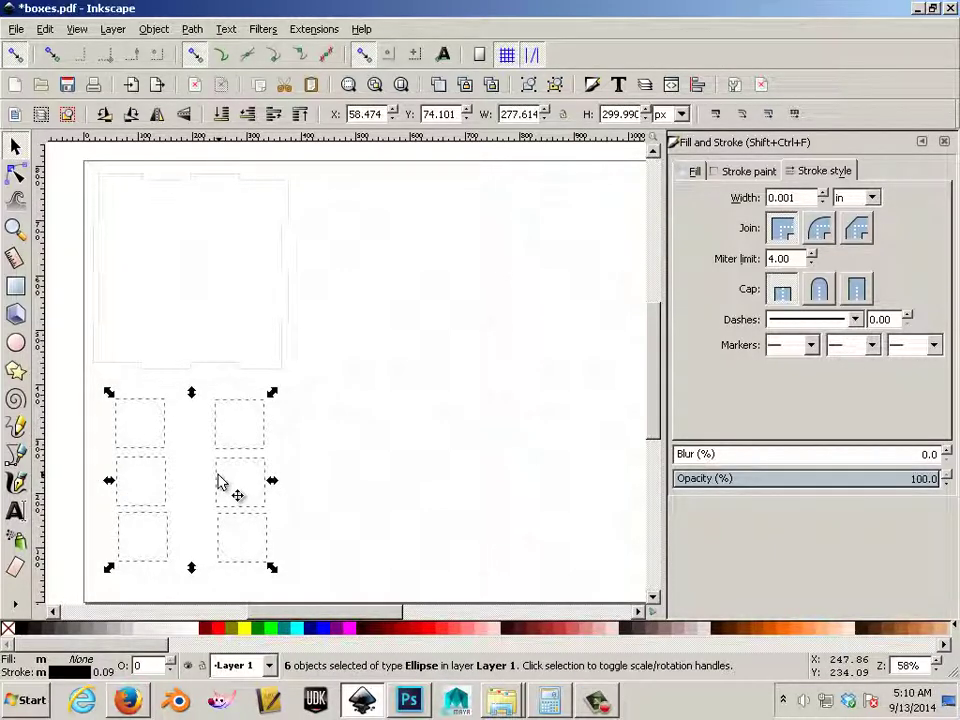
key(Up)
key(Up)
key(Up)
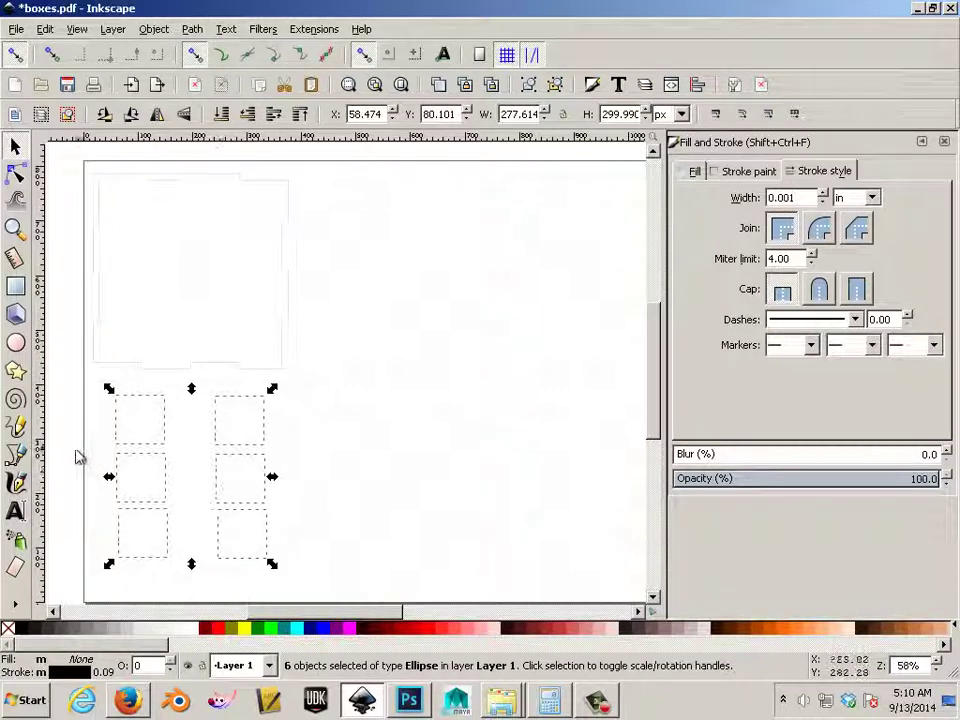
click(79, 457)
click(210, 290)
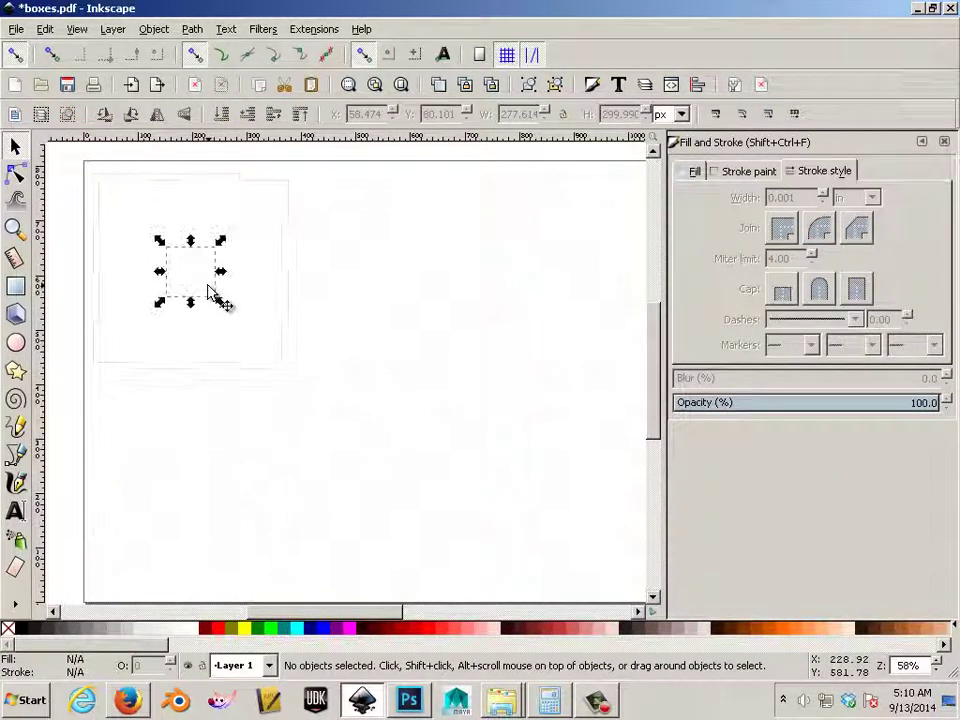
Step: Give the upper-left pip a solid black flat-color fill via Fill and Stroke
right_click(210, 290)
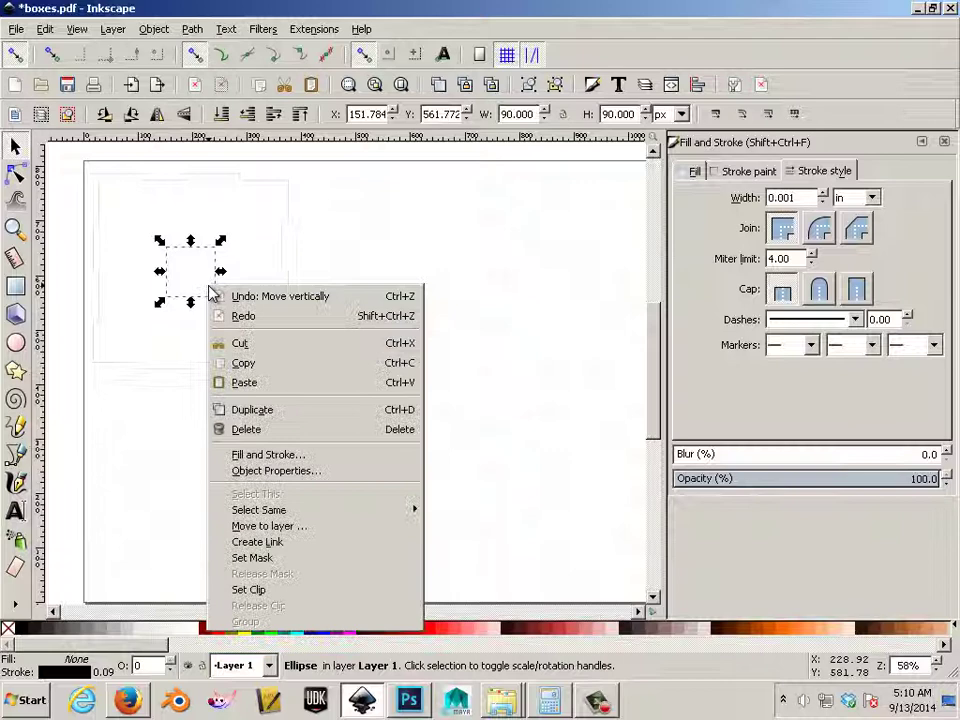
click(262, 455)
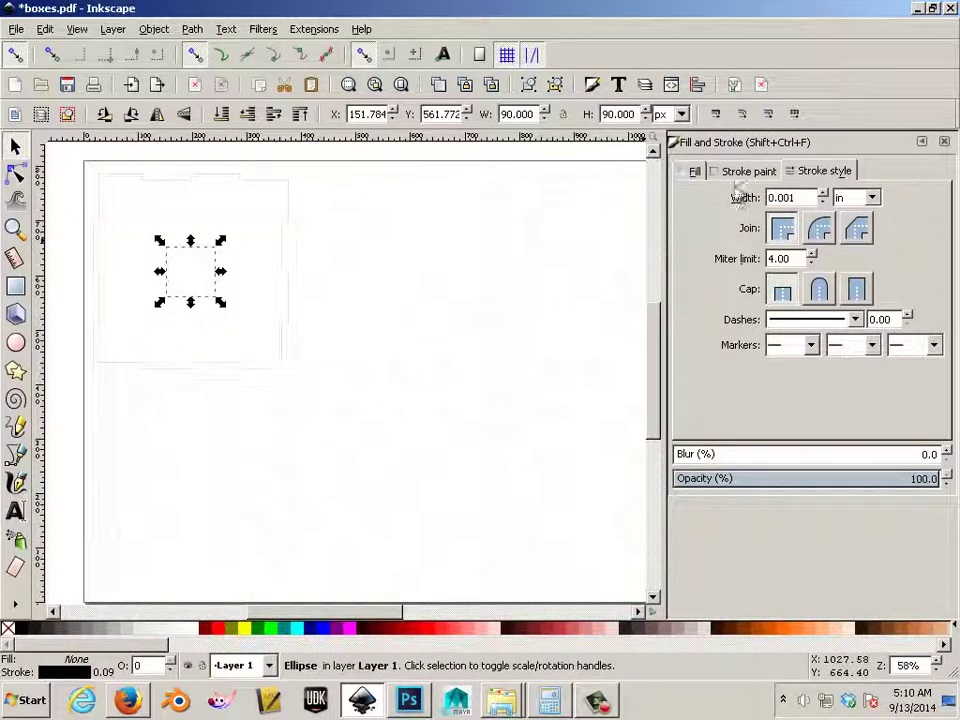
click(695, 172)
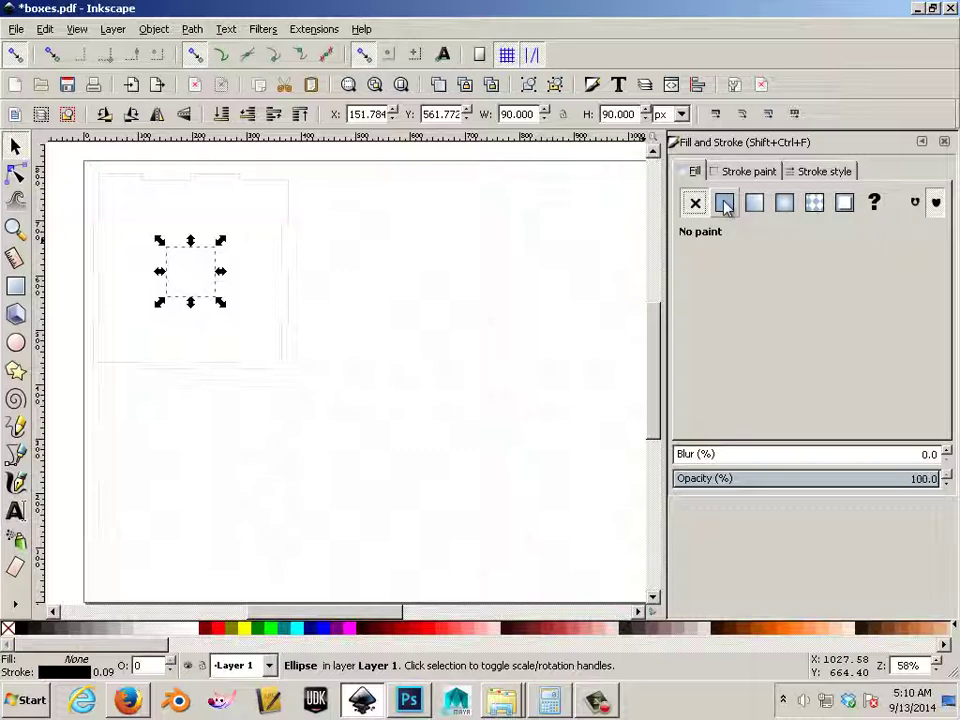
click(725, 203)
Step: Select the remaining 20 outlined pips and fill them all with flat black
click(446, 311)
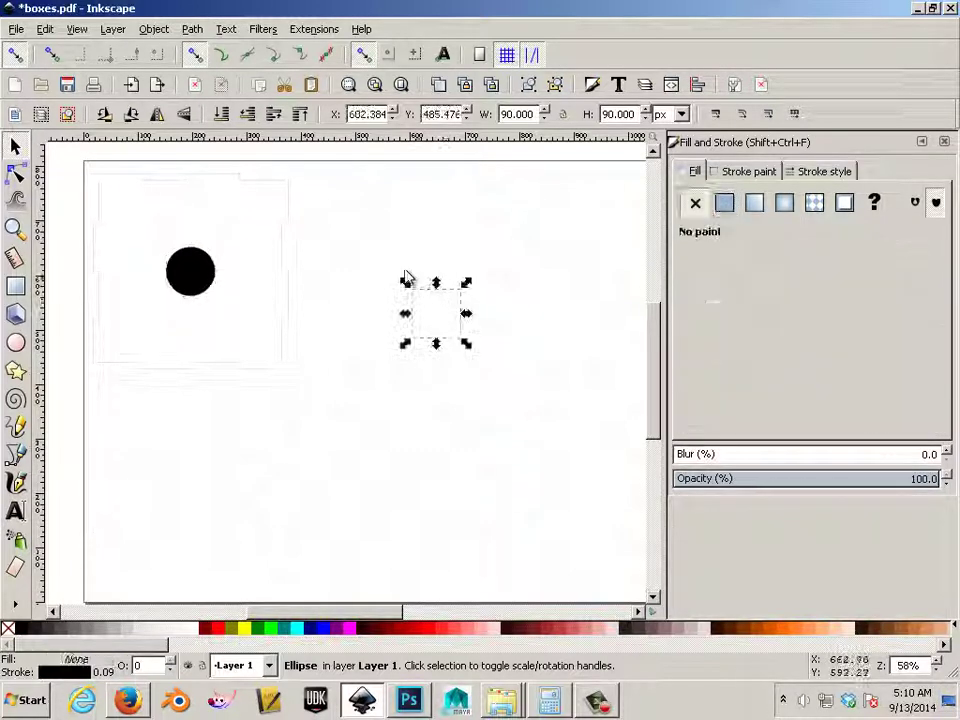
shift+click(368, 248)
shift+click(545, 240)
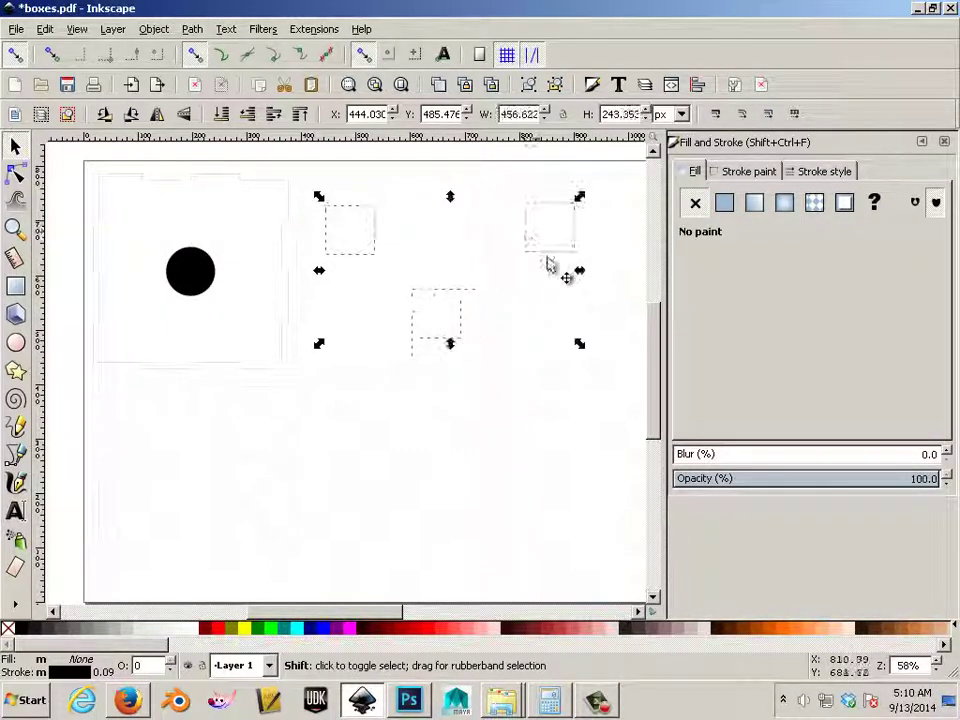
shift+click(595, 290)
shift+click(630, 336)
shift+click(630, 437)
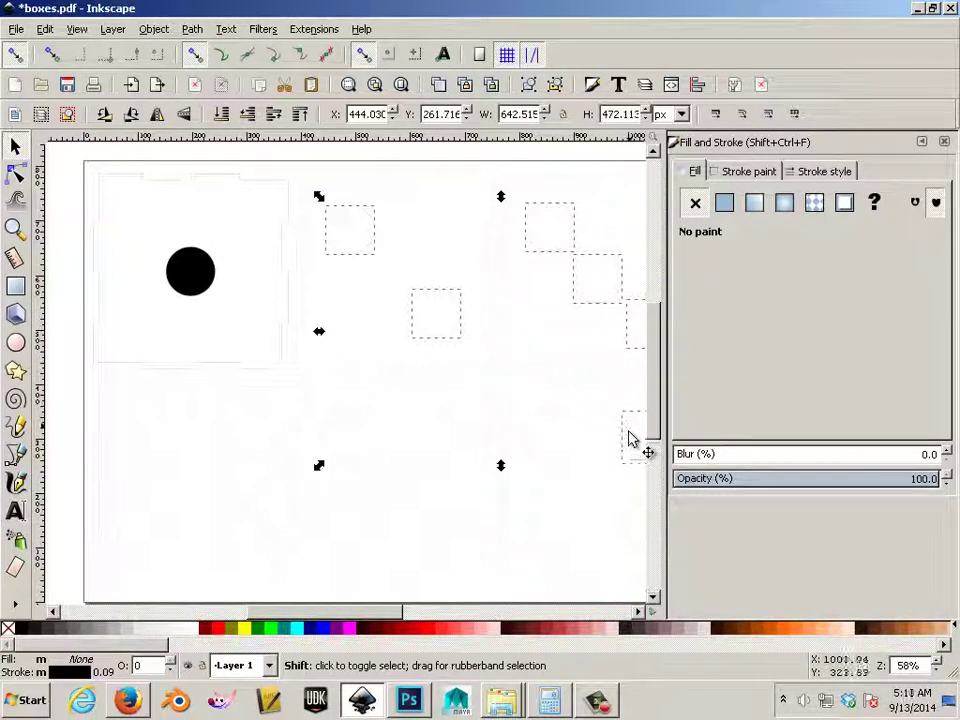
shift+click(632, 533)
shift+click(568, 510)
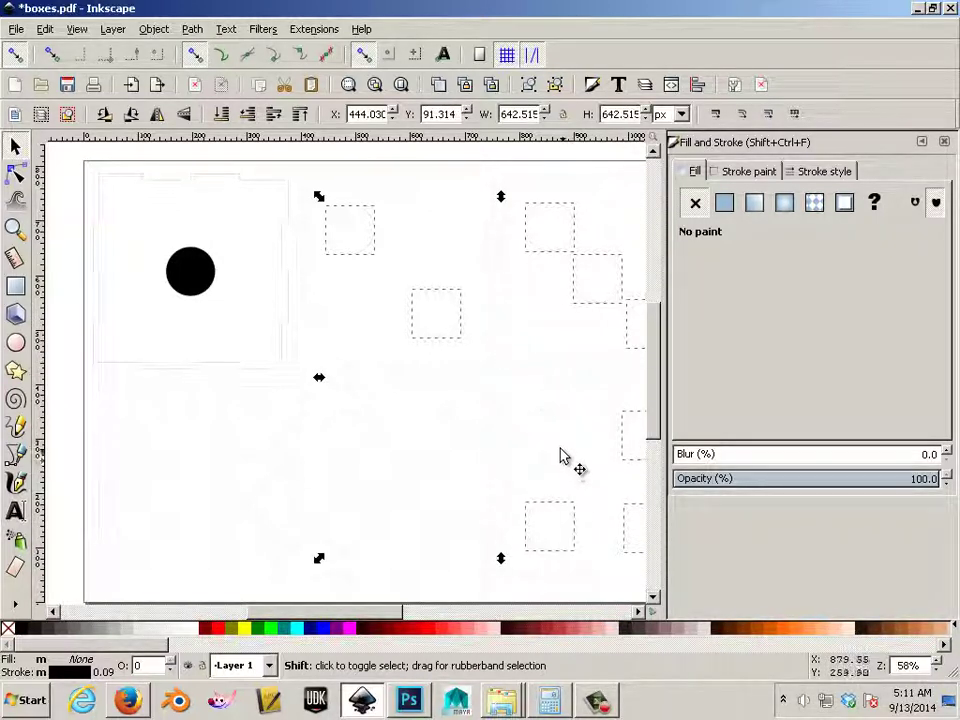
shift+click(558, 455)
shift+click(455, 453)
shift+click(392, 467)
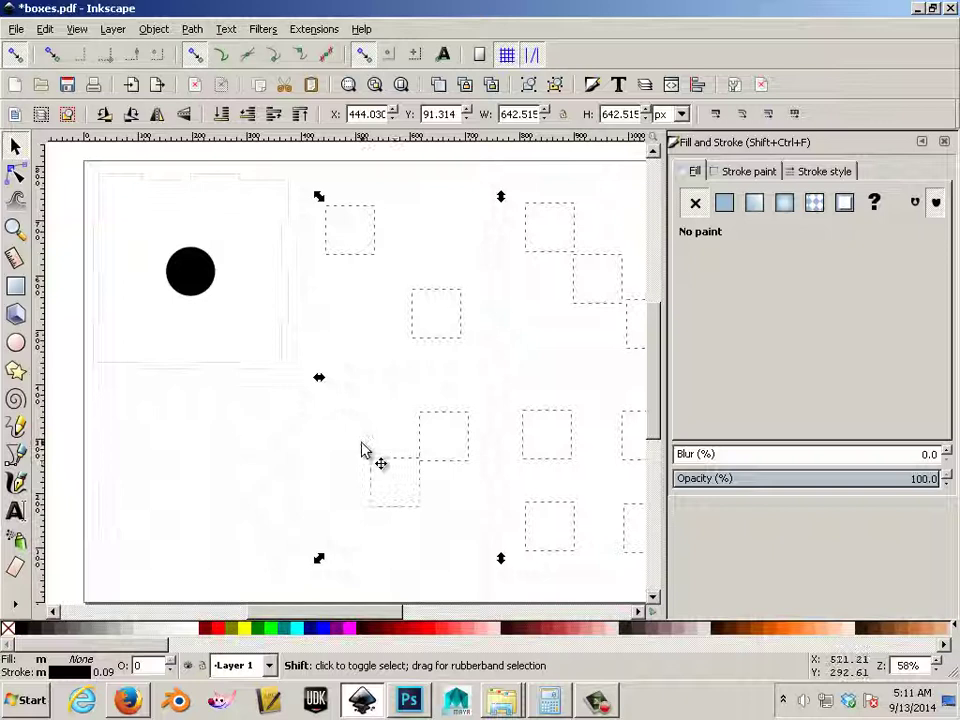
shift+click(362, 452)
shift+click(355, 514)
shift+click(428, 542)
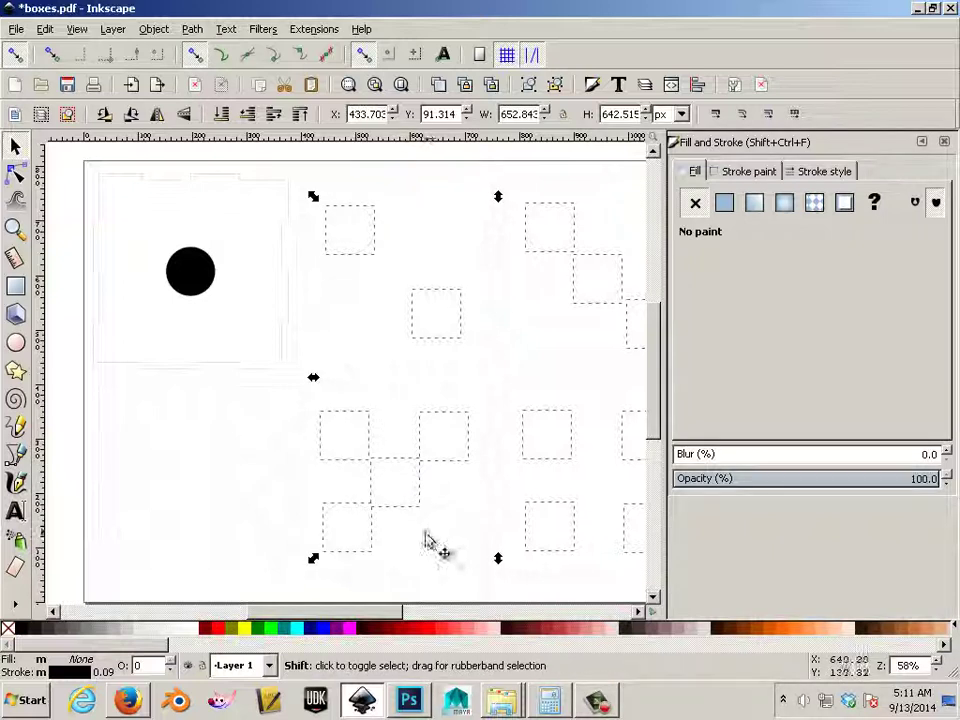
shift+click(255, 477)
shift+click(246, 458)
shift+click(246, 442)
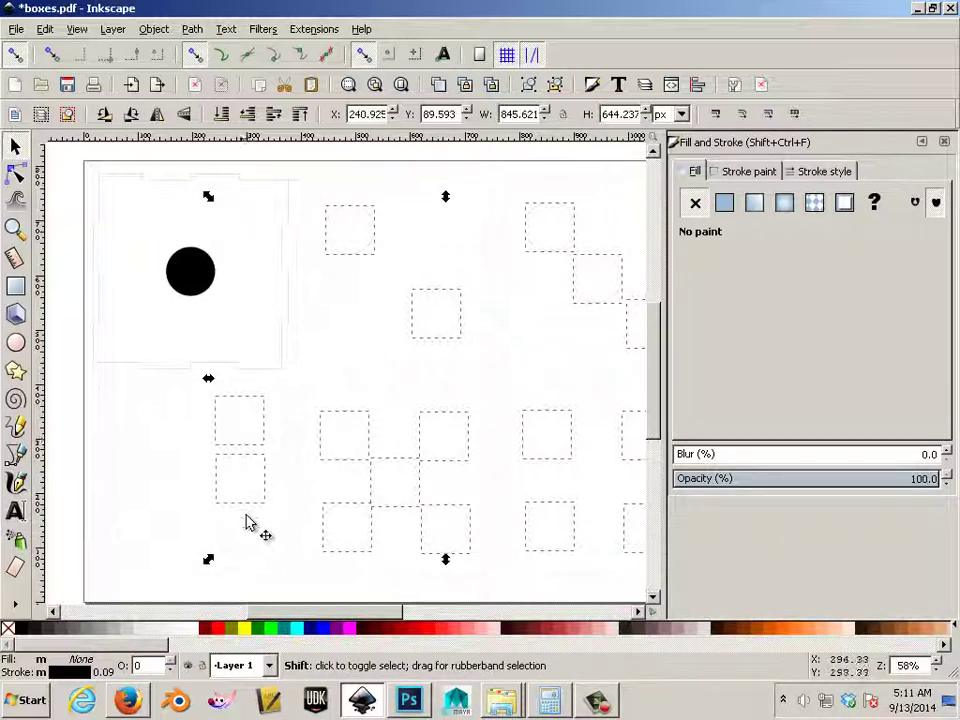
shift+click(230, 517)
shift+click(157, 515)
shift+click(150, 460)
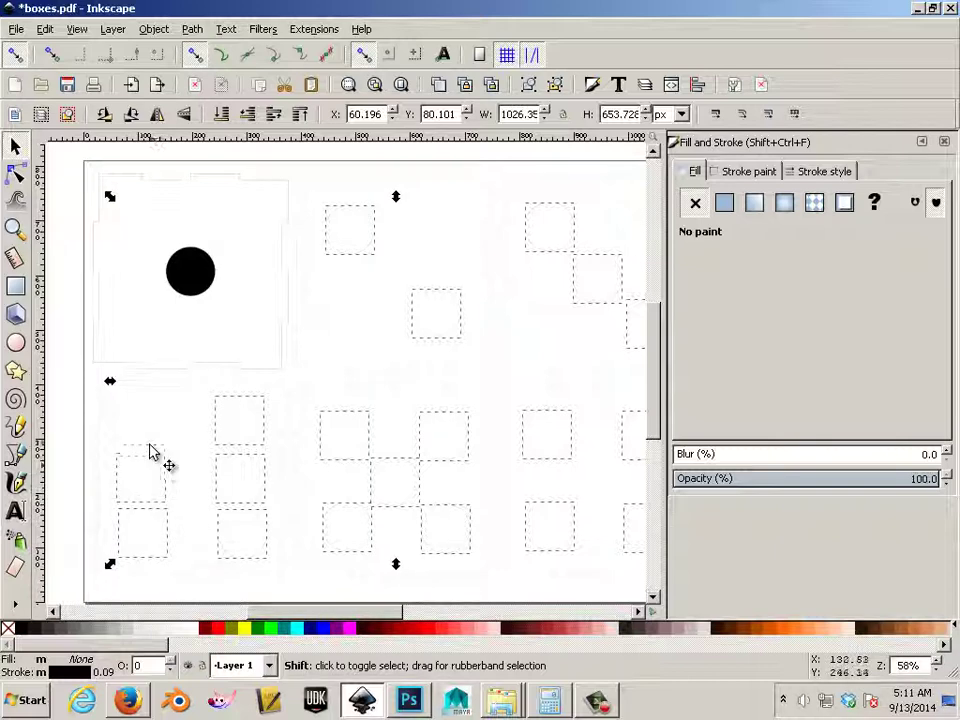
shift+click(152, 428)
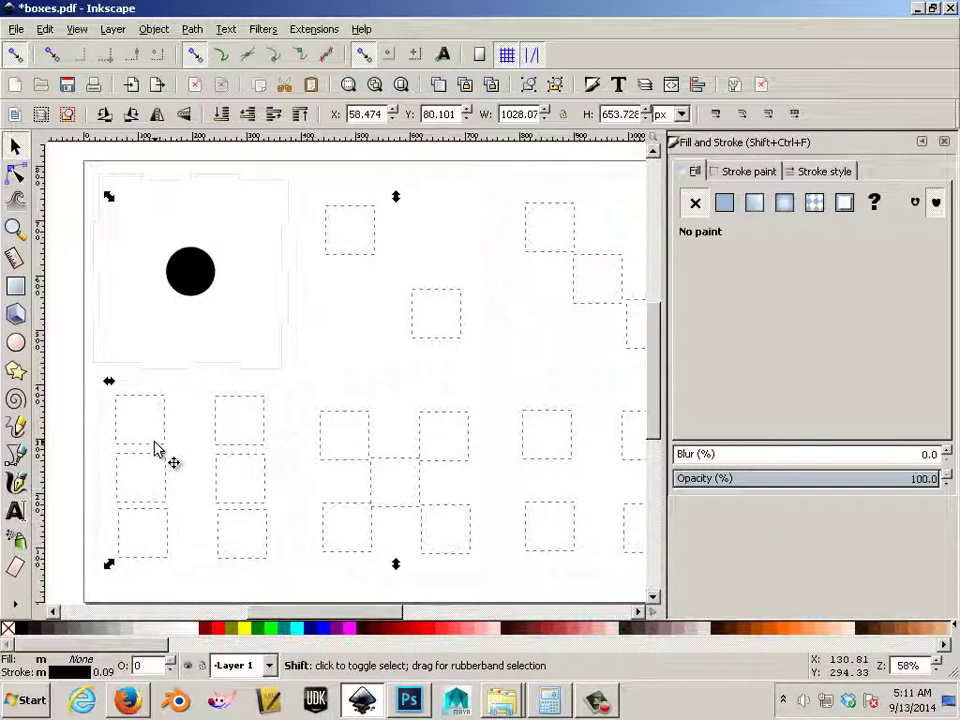
click(724, 203)
click(419, 259)
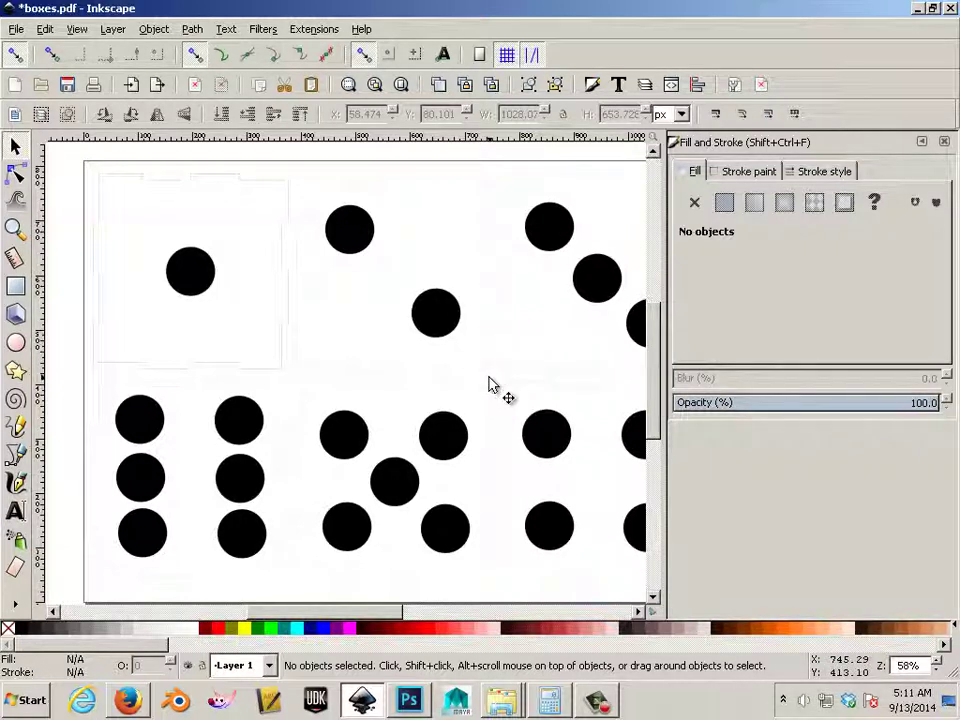
Step: Open the Layers panel and rename Layer 1 to Cut
click(114, 30)
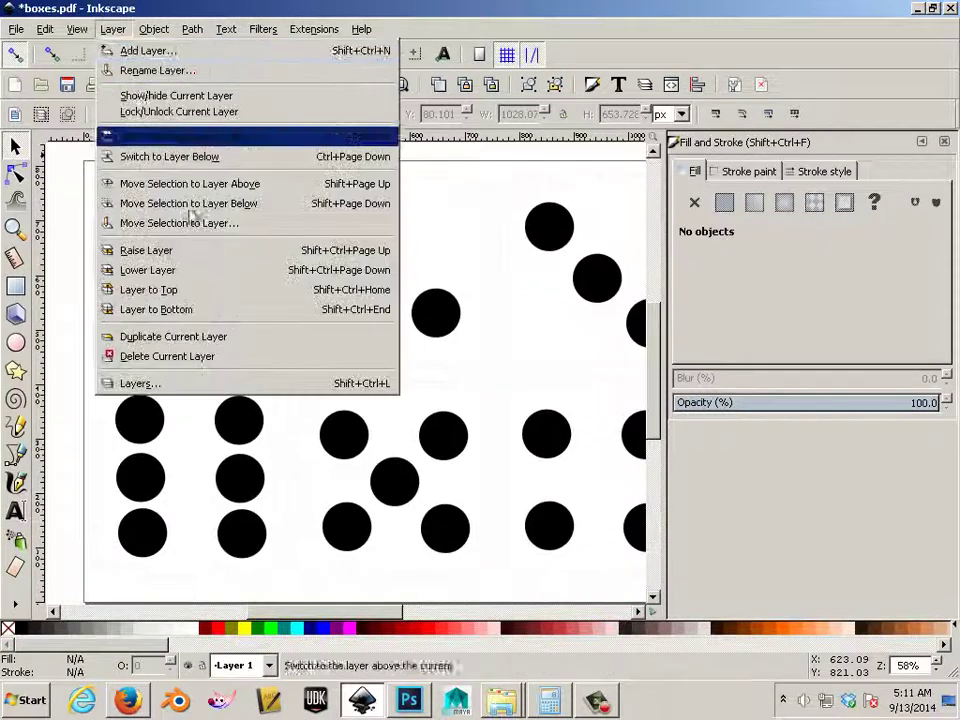
click(200, 385)
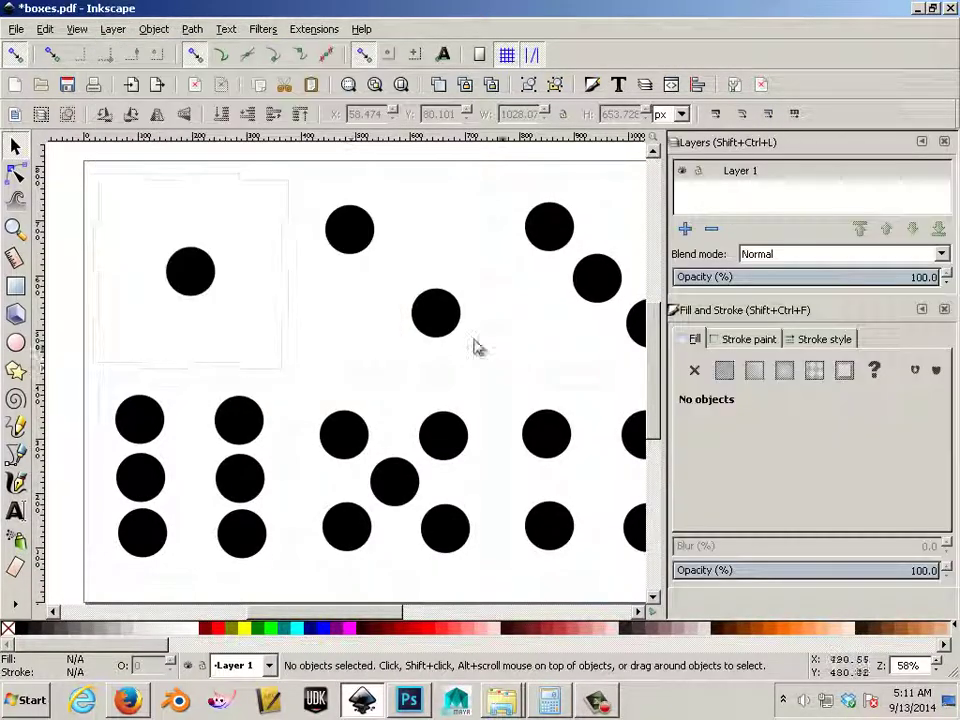
click(745, 175)
click(745, 174)
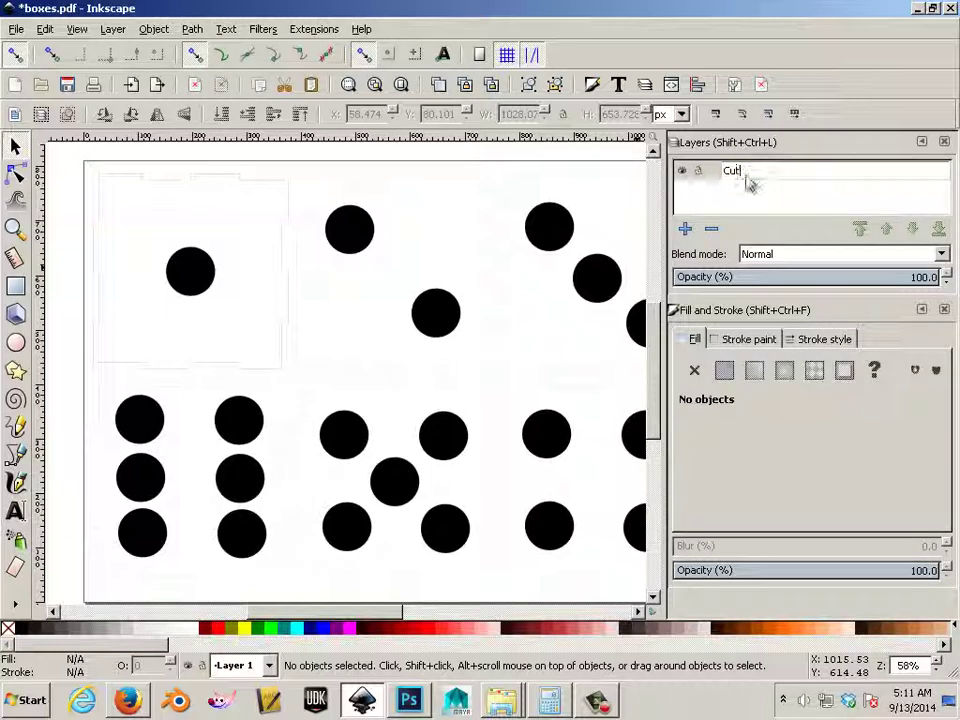
key(Return)
Step: Add a new layer named Raster above Cut
click(685, 228)
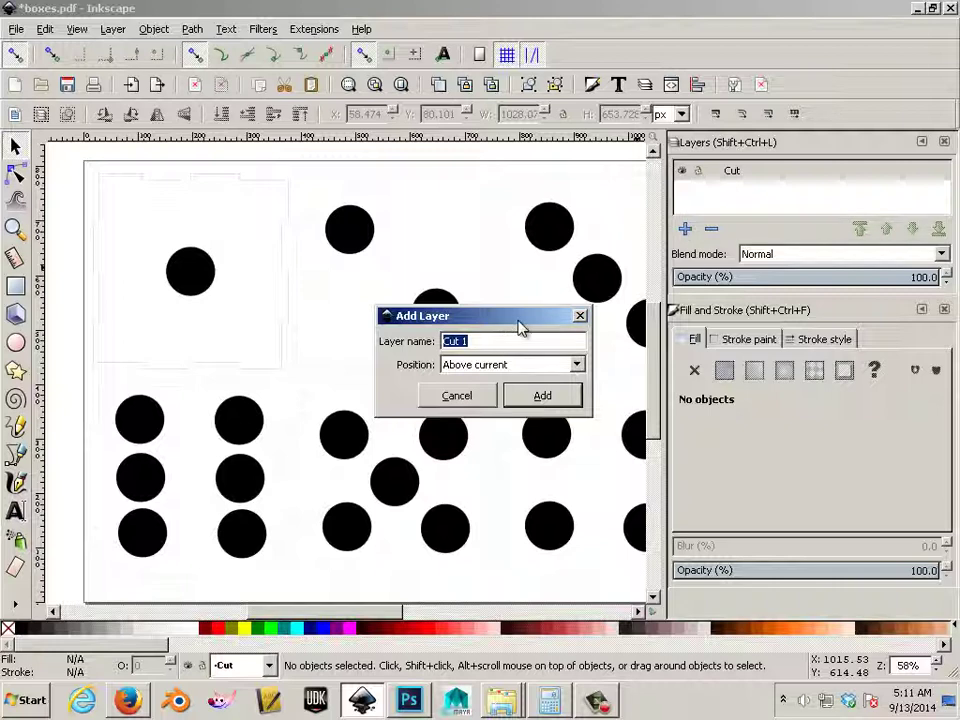
text(Raster)
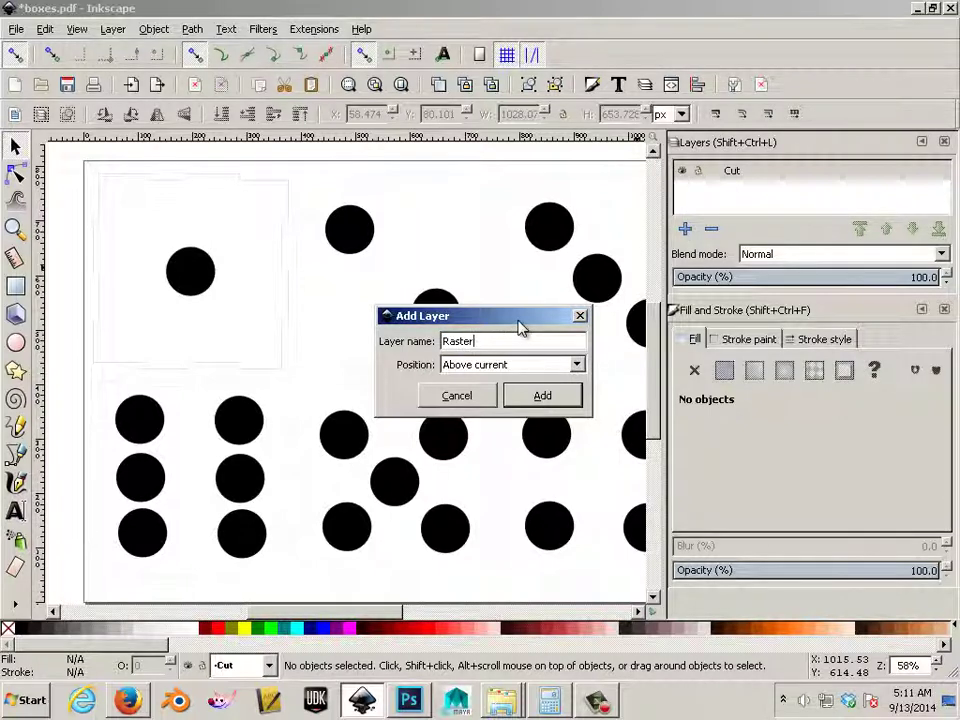
key(Return)
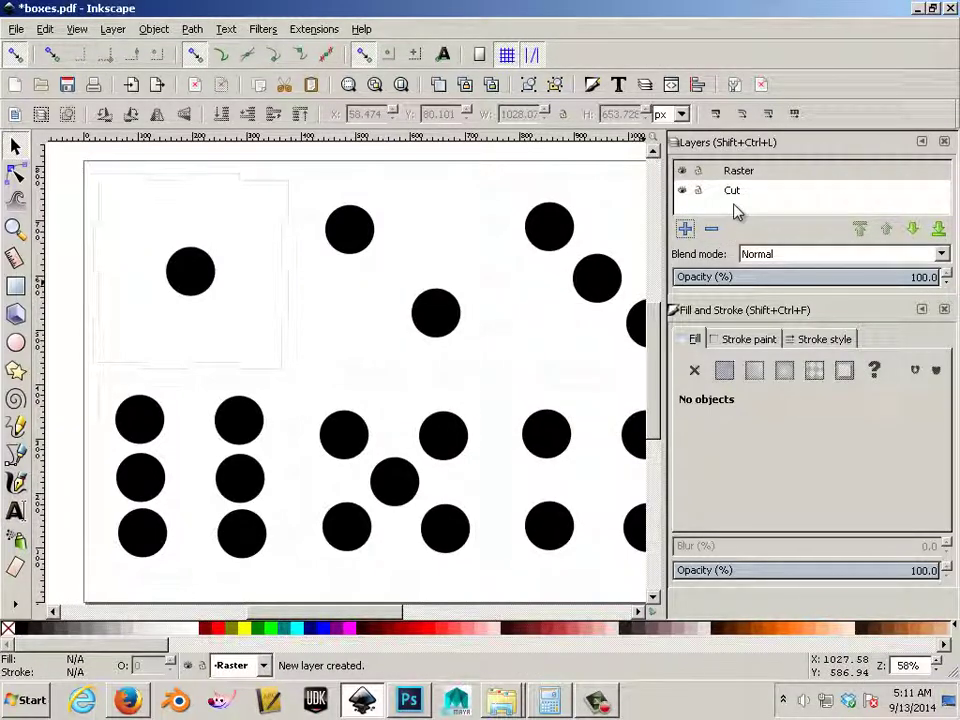
Step: Select all 21 black pip circles and move them up into the Raster layer
click(223, 287)
shift+click(343, 258)
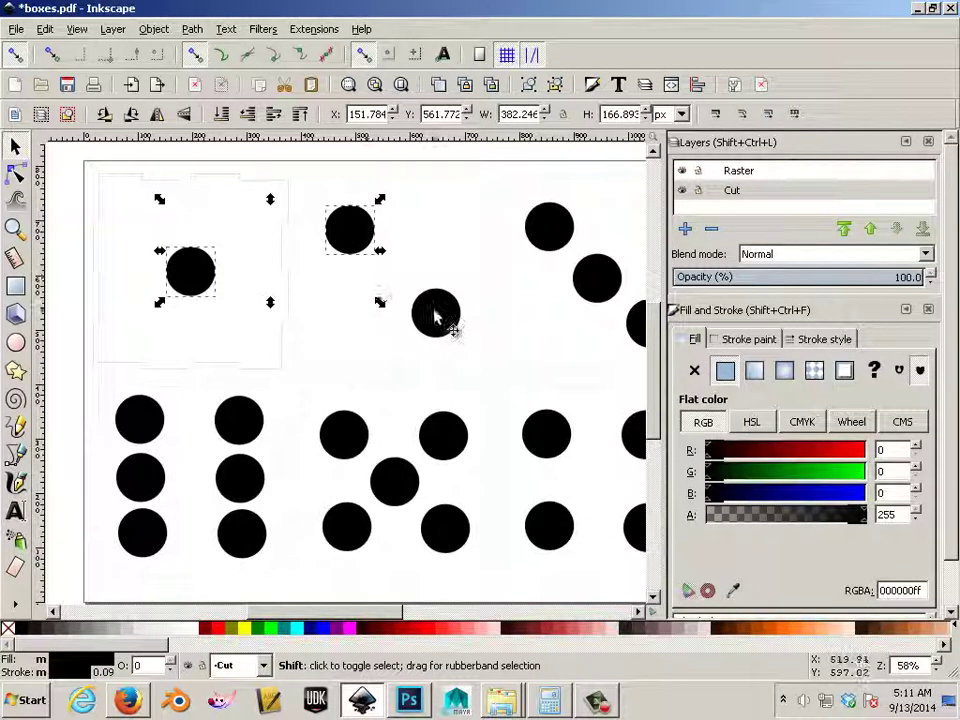
shift+click(435, 314)
shift+click(552, 242)
shift+click(594, 281)
shift+click(619, 320)
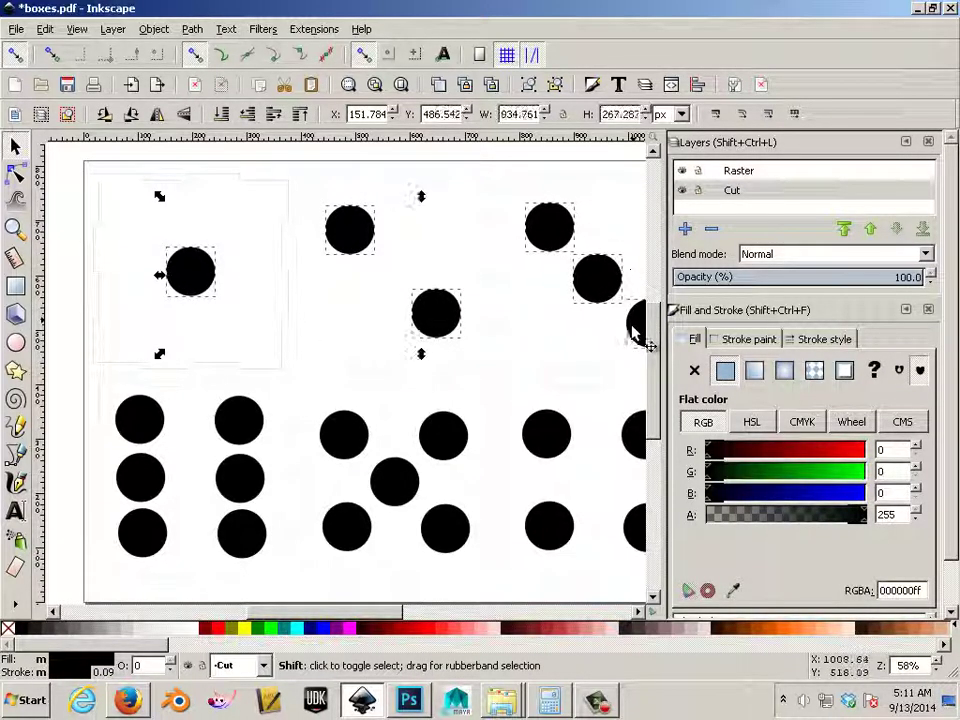
shift+click(621, 440)
shift+click(633, 521)
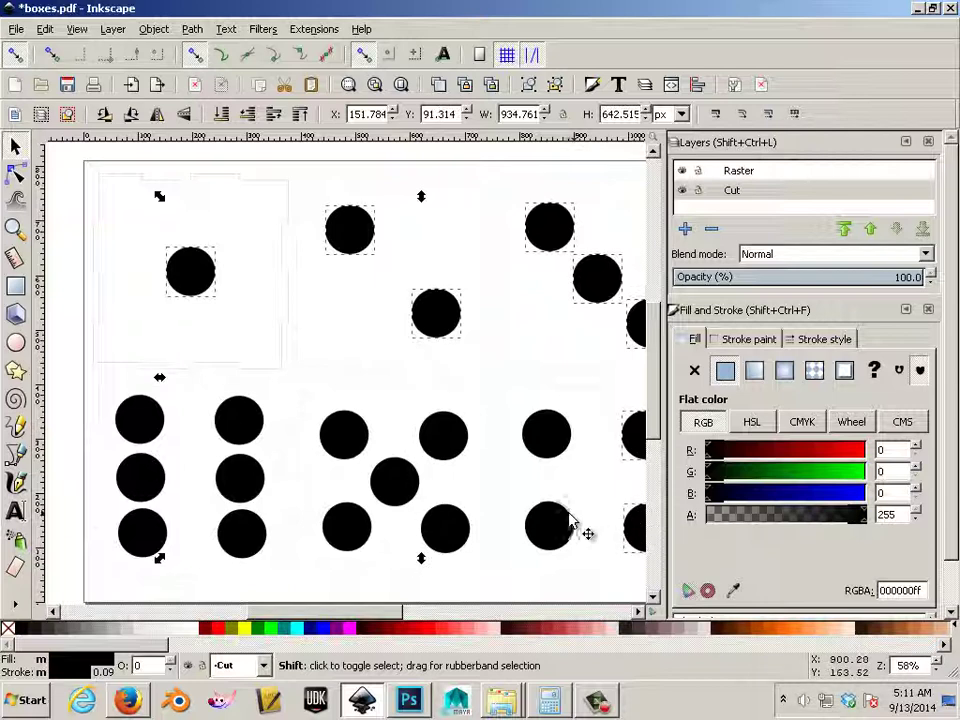
shift+click(556, 527)
shift+click(546, 440)
shift+click(445, 440)
shift+click(407, 474)
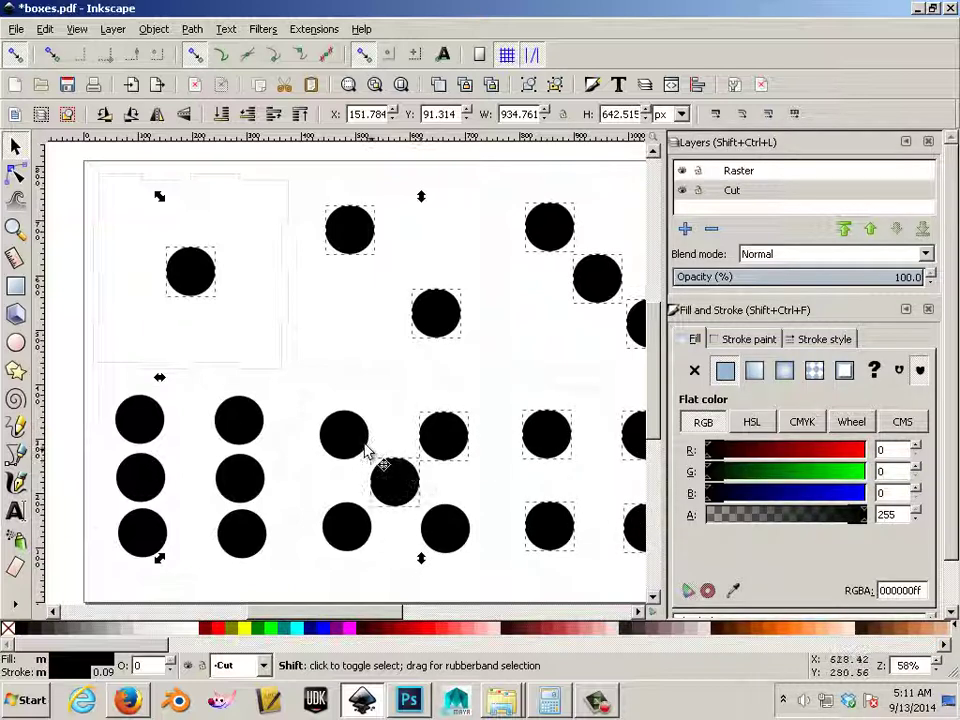
shift+click(366, 448)
shift+click(347, 519)
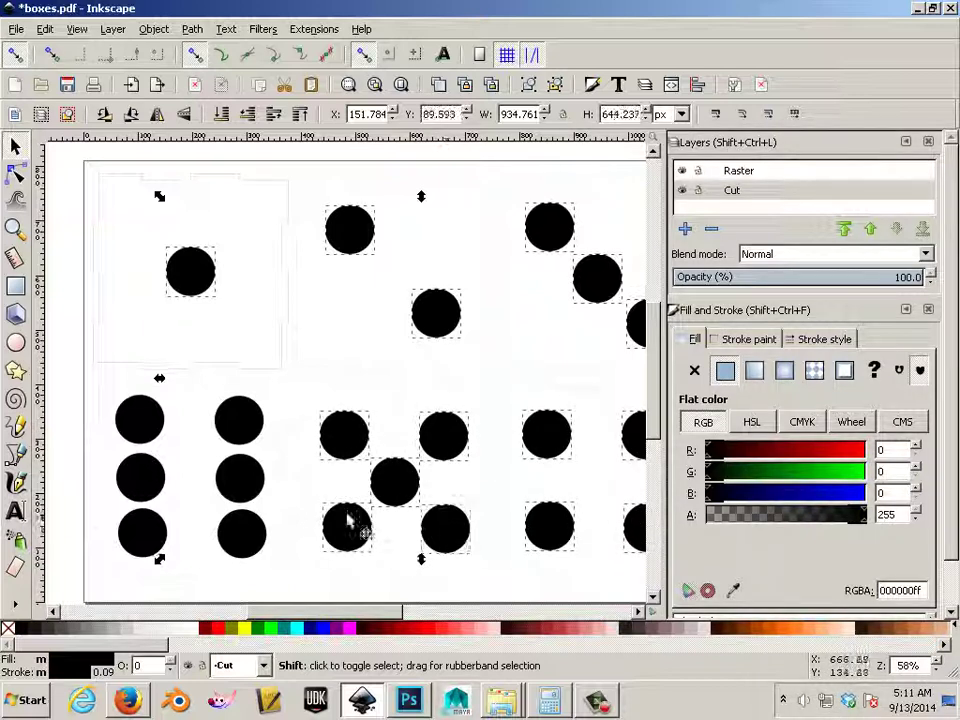
shift+click(245, 530)
shift+click(245, 478)
shift+click(235, 428)
shift+click(150, 435)
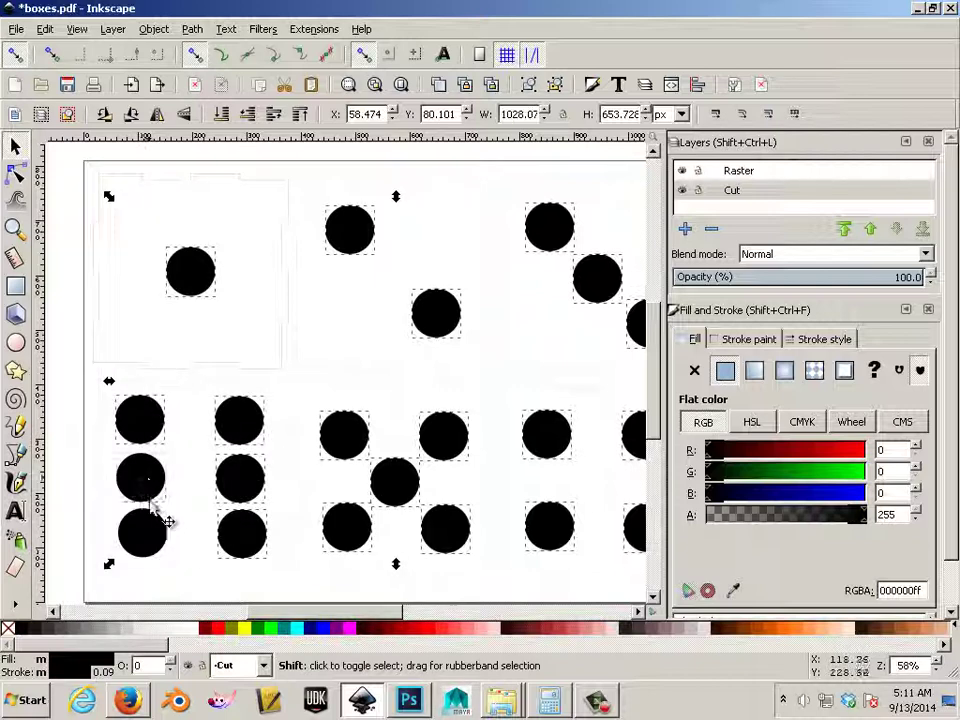
shift+click(152, 536)
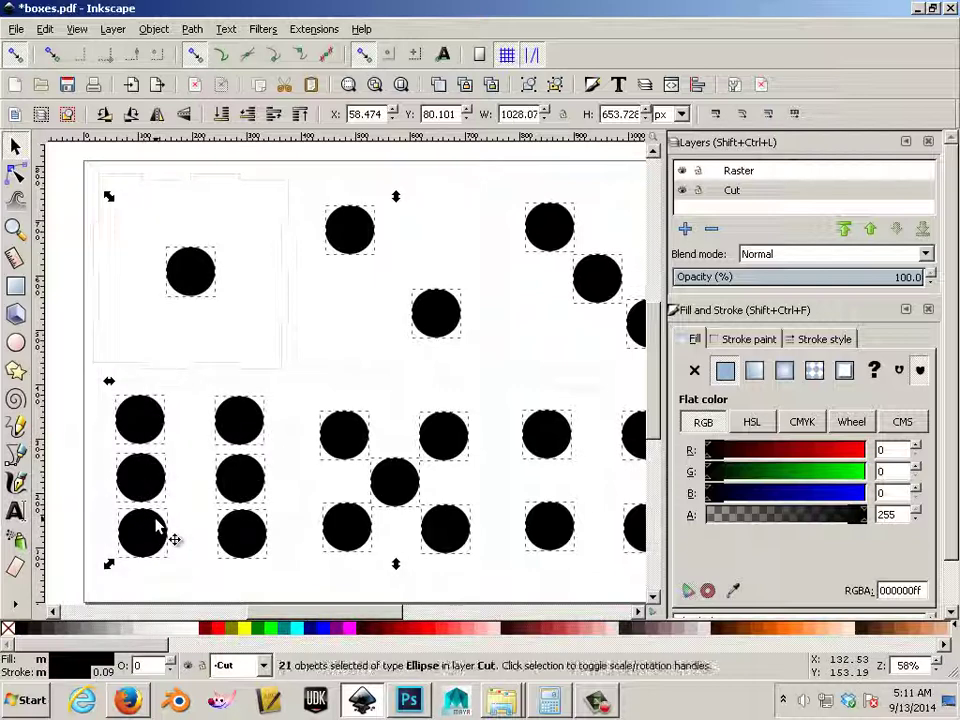
right_click(238, 438)
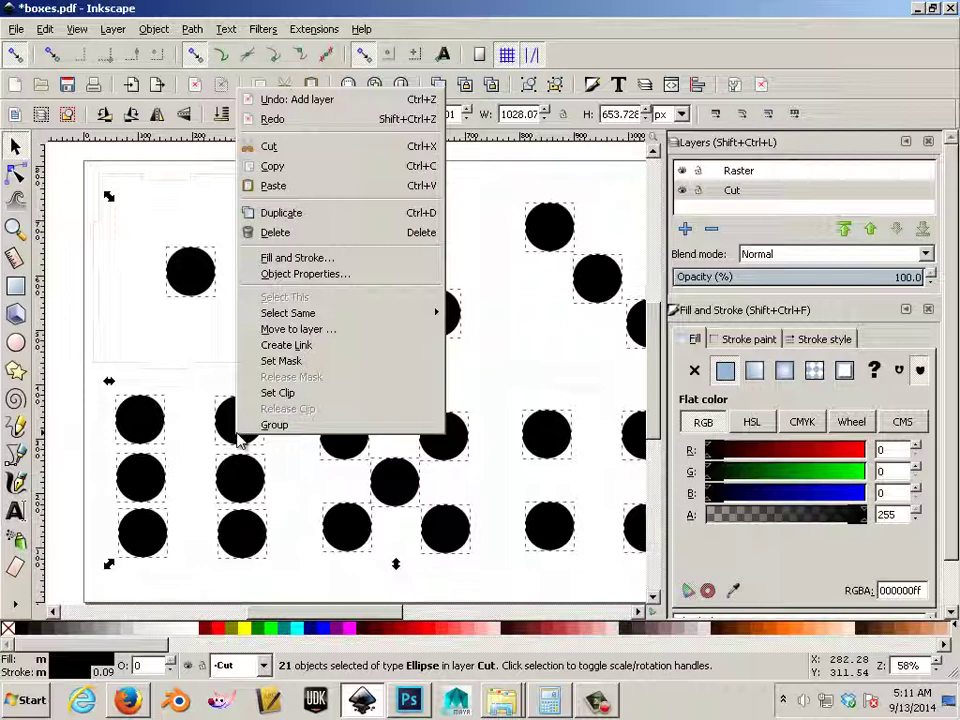
click(196, 30)
click(193, 28)
mouse_move(153, 33)
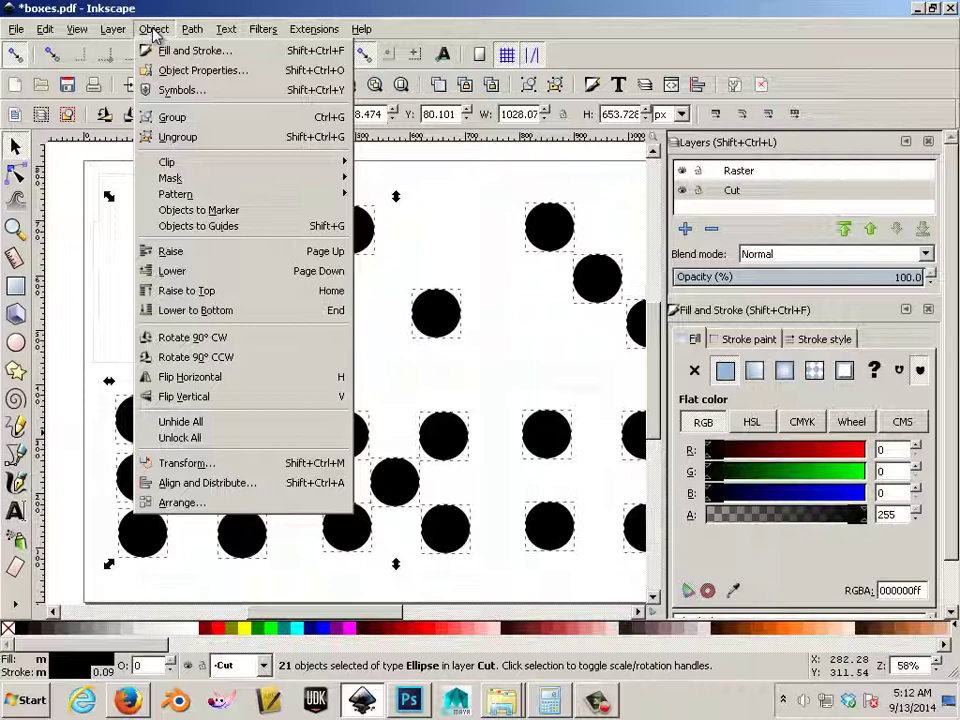
mouse_move(115, 30)
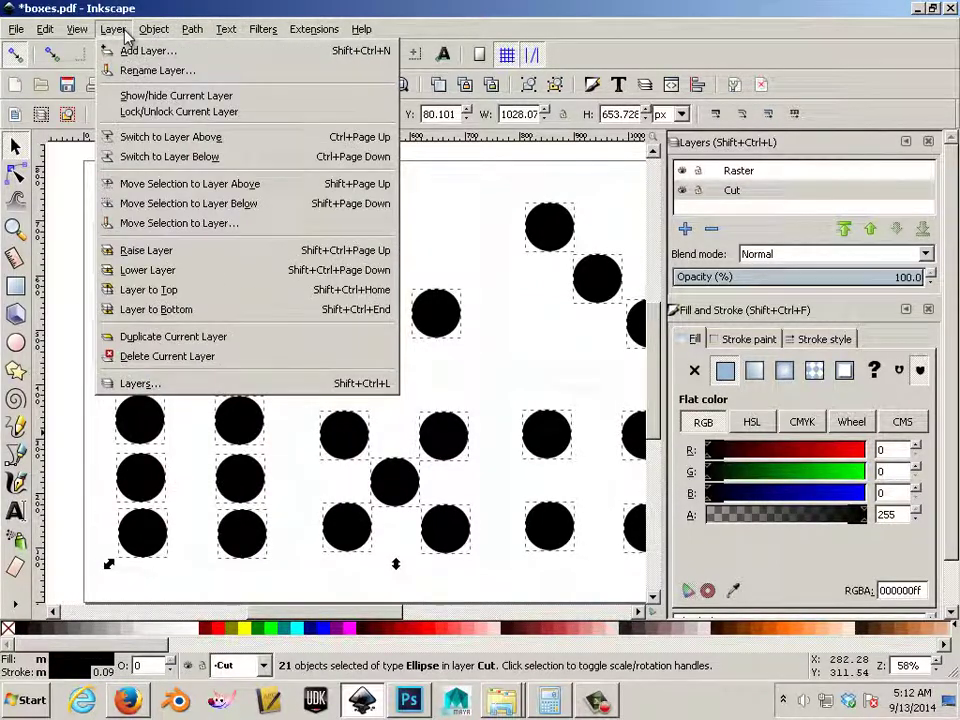
click(178, 190)
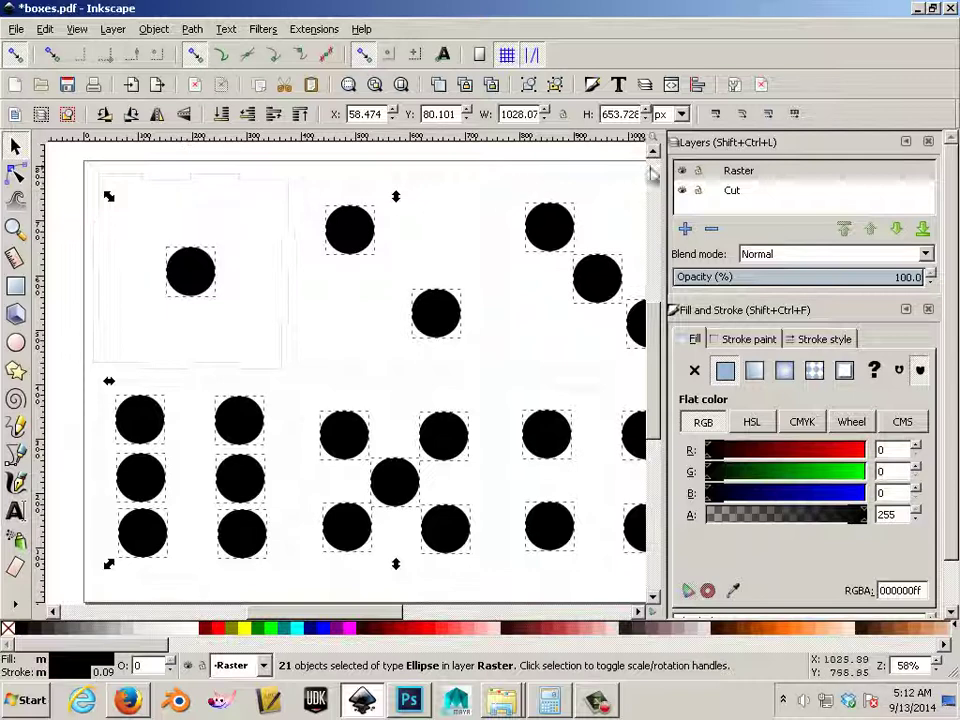
Step: Toggle the Raster and Cut layers' visibility to confirm circles and outlines are separated
click(683, 172)
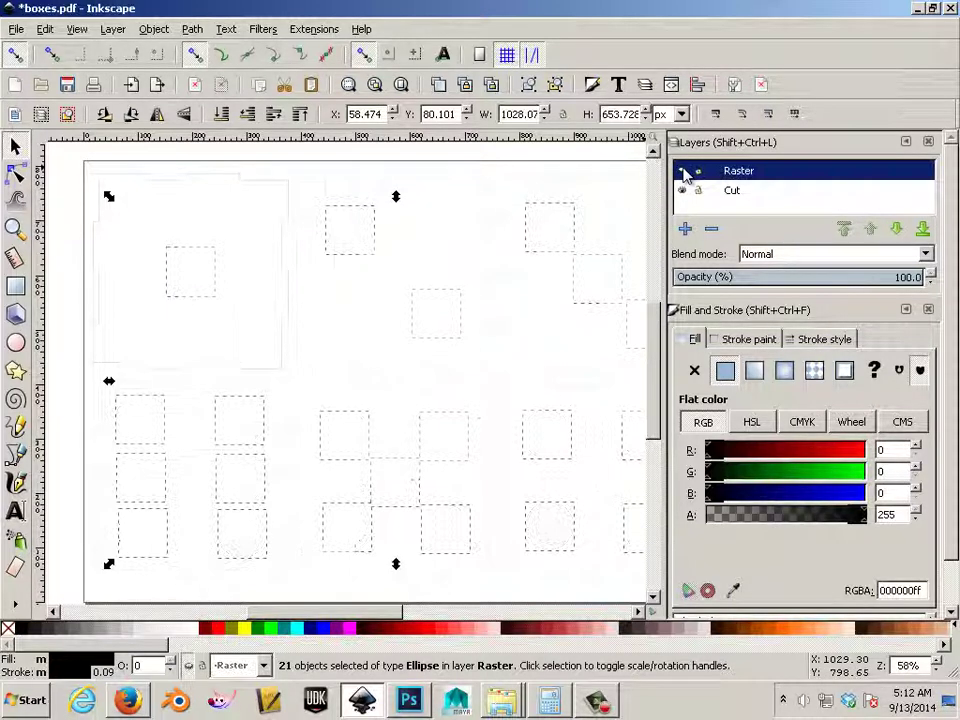
click(683, 172)
click(683, 172)
click(683, 172)
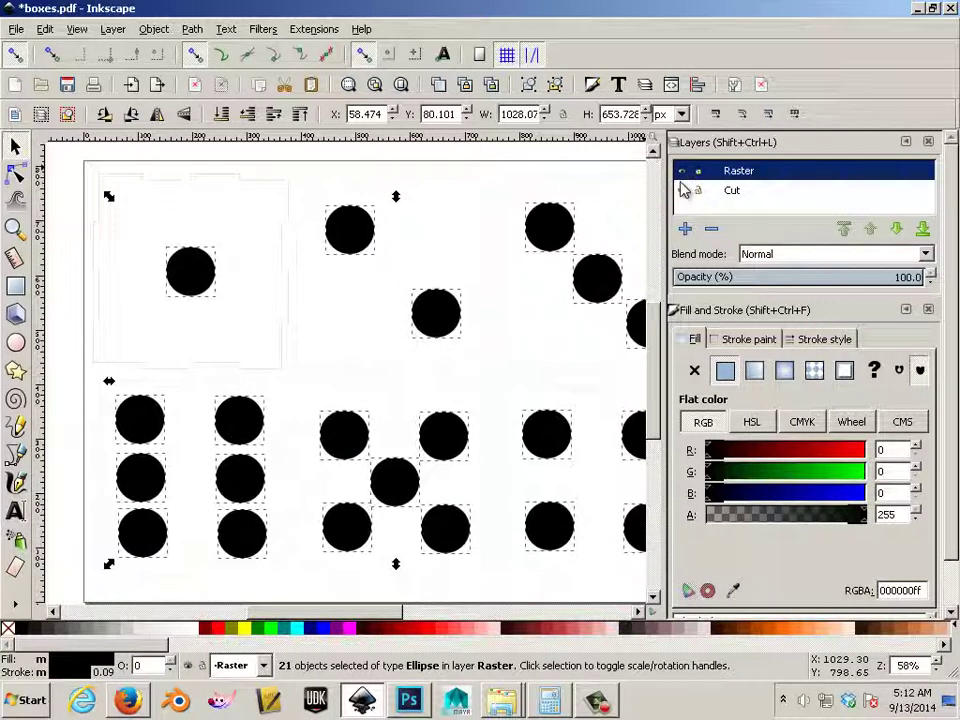
click(683, 192)
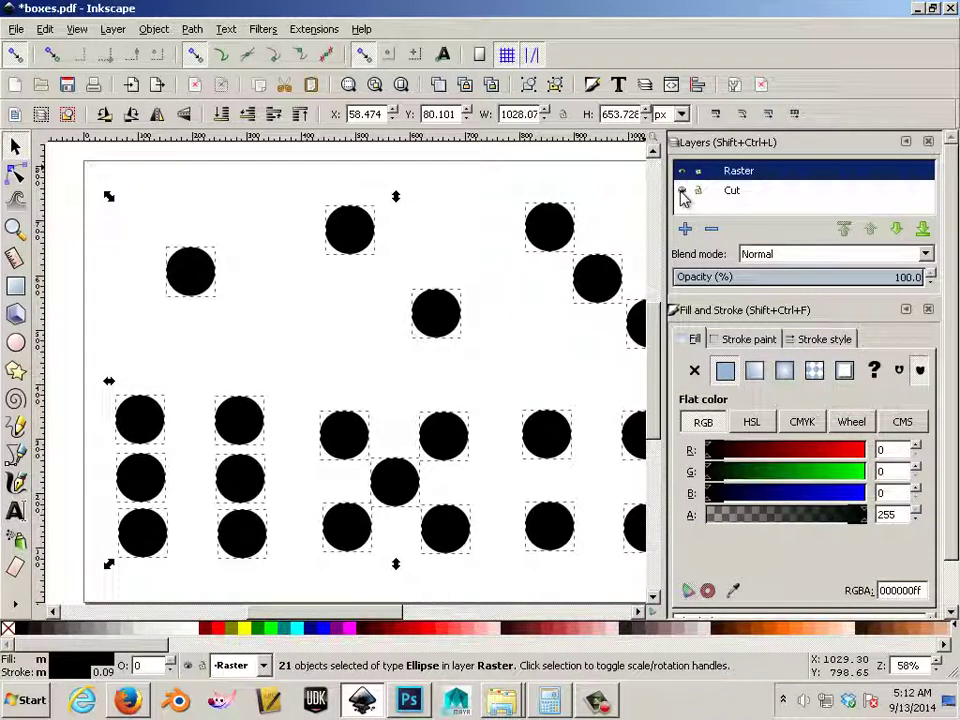
click(683, 192)
click(683, 192)
click(683, 192)
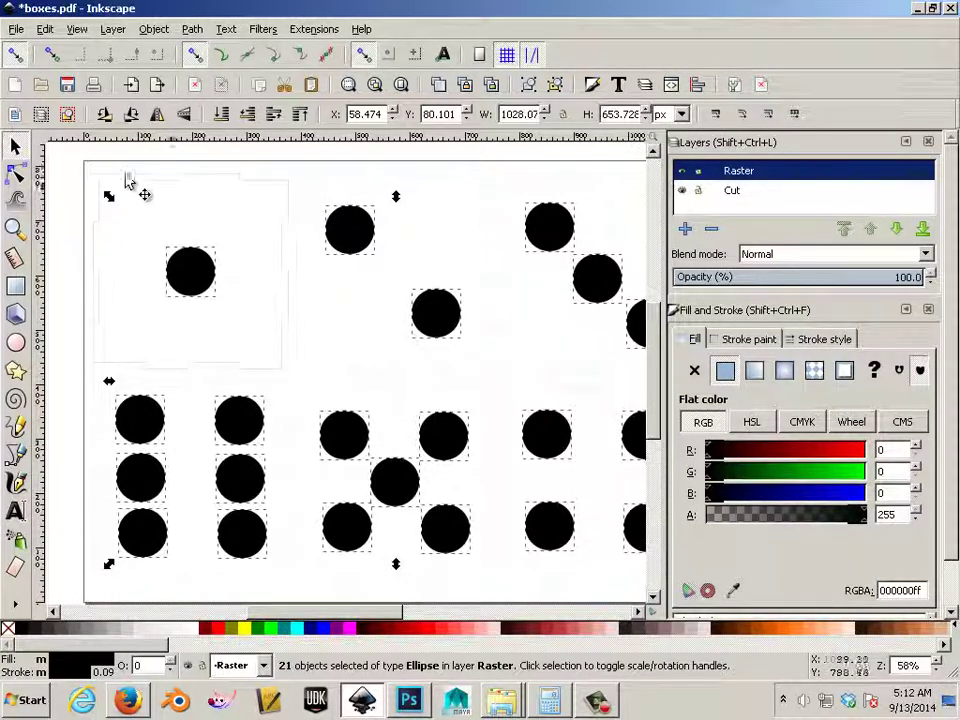
click(75, 186)
Step: Add a new layer named Space
click(87, 175)
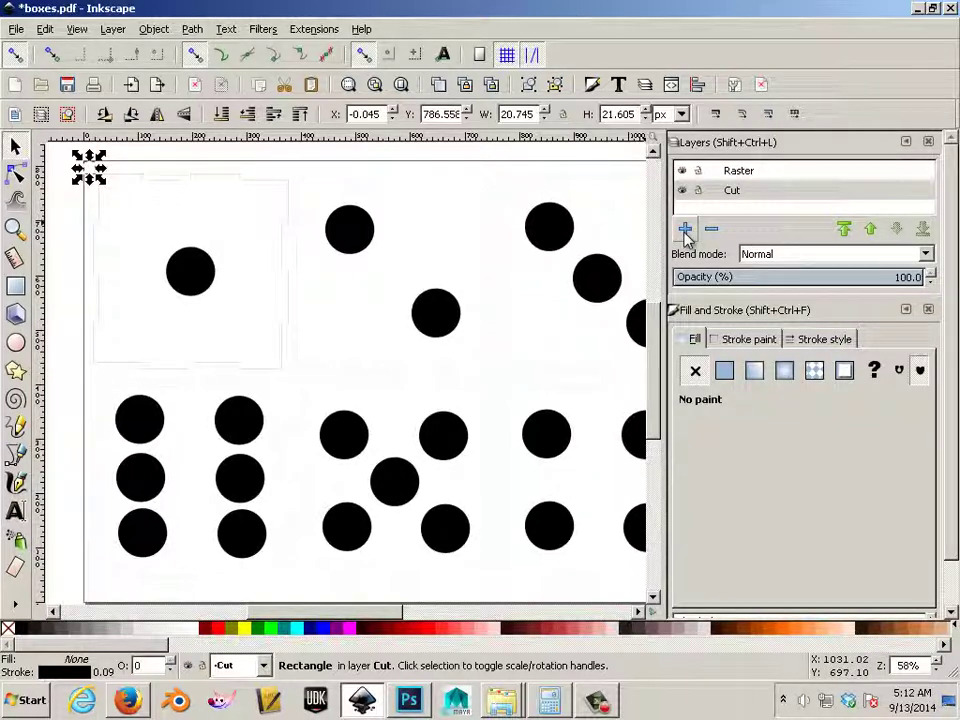
click(685, 230)
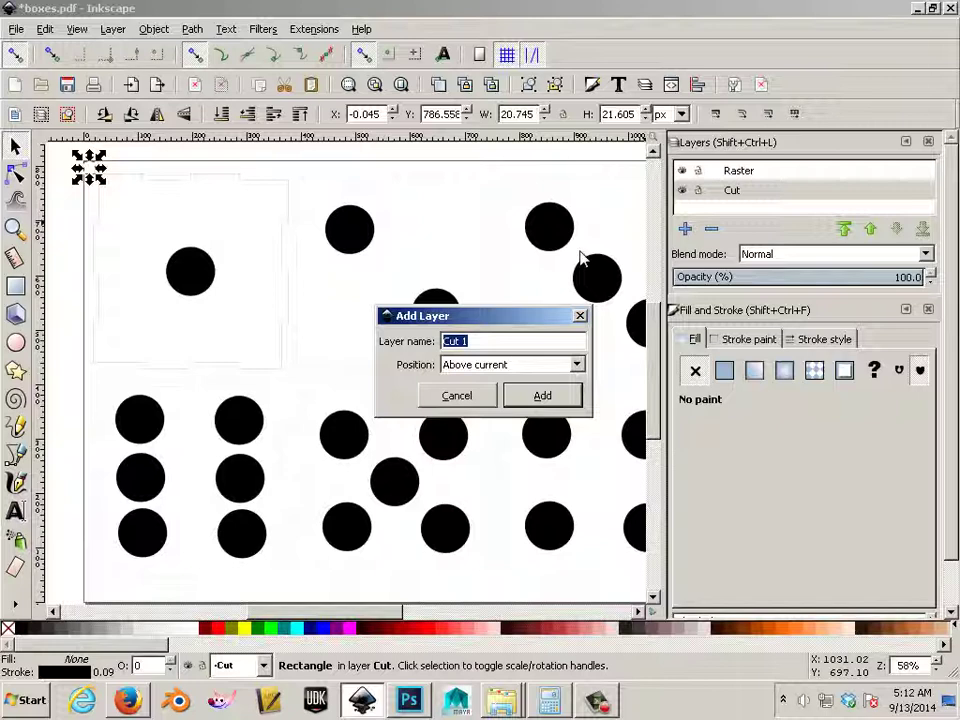
text(Splce)
key(Return)
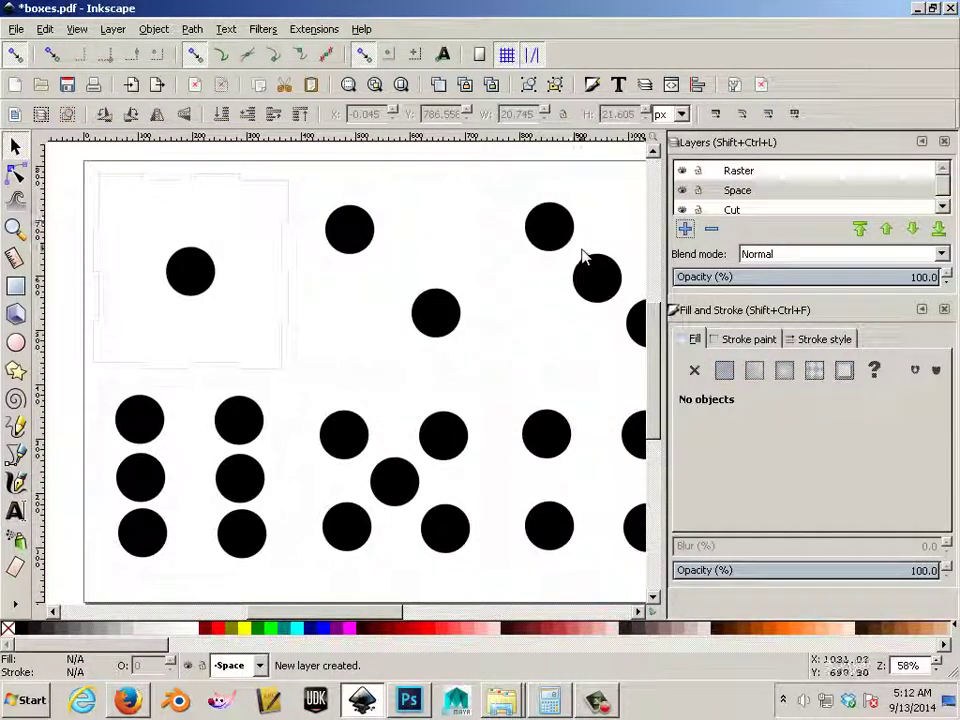
Step: Move the small top-left rectangle into Space and raise Space to the top
click(90, 176)
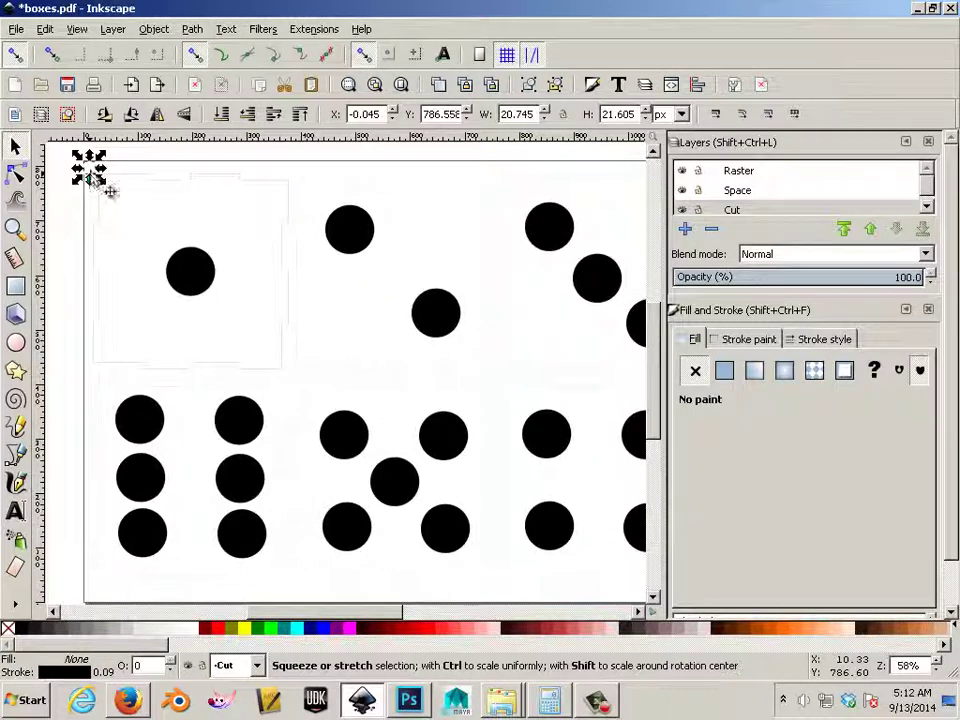
click(115, 31)
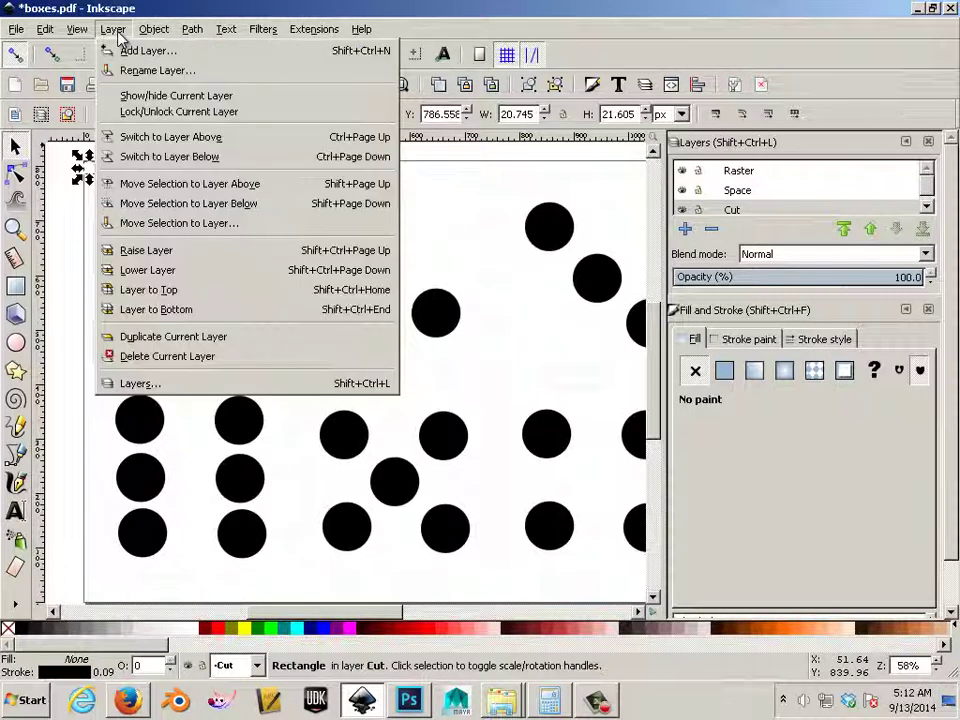
click(155, 192)
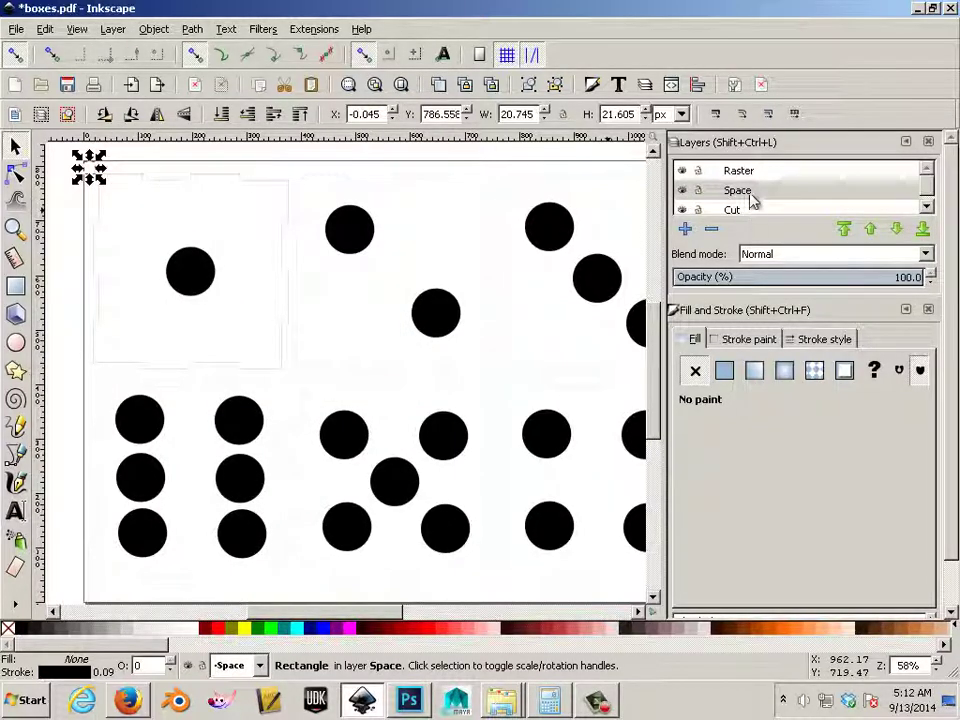
click(683, 194)
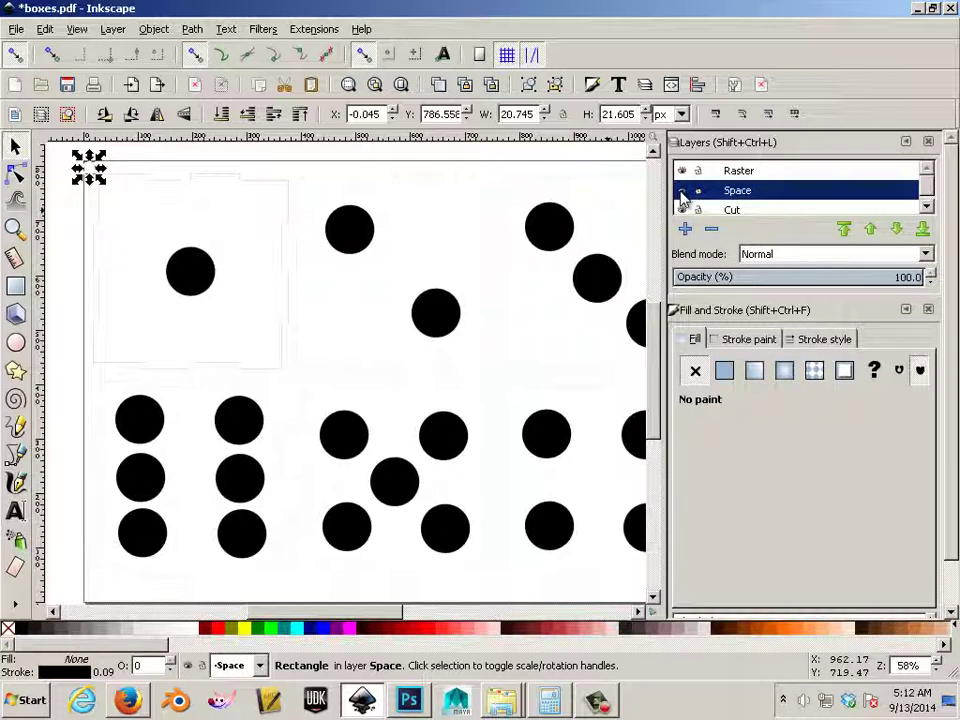
click(845, 231)
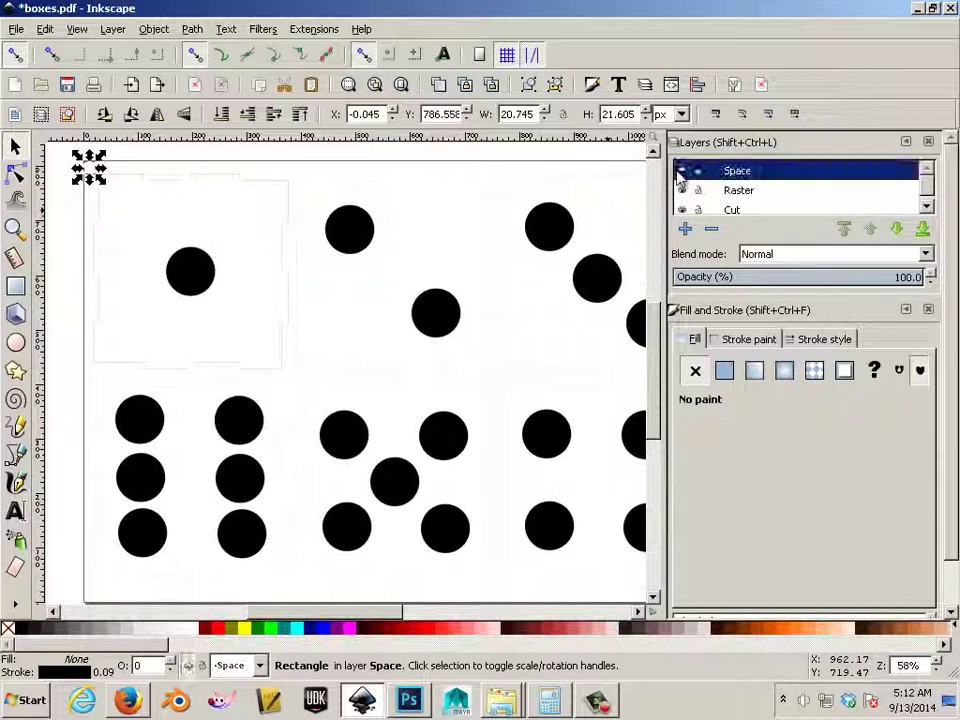
click(351, 171)
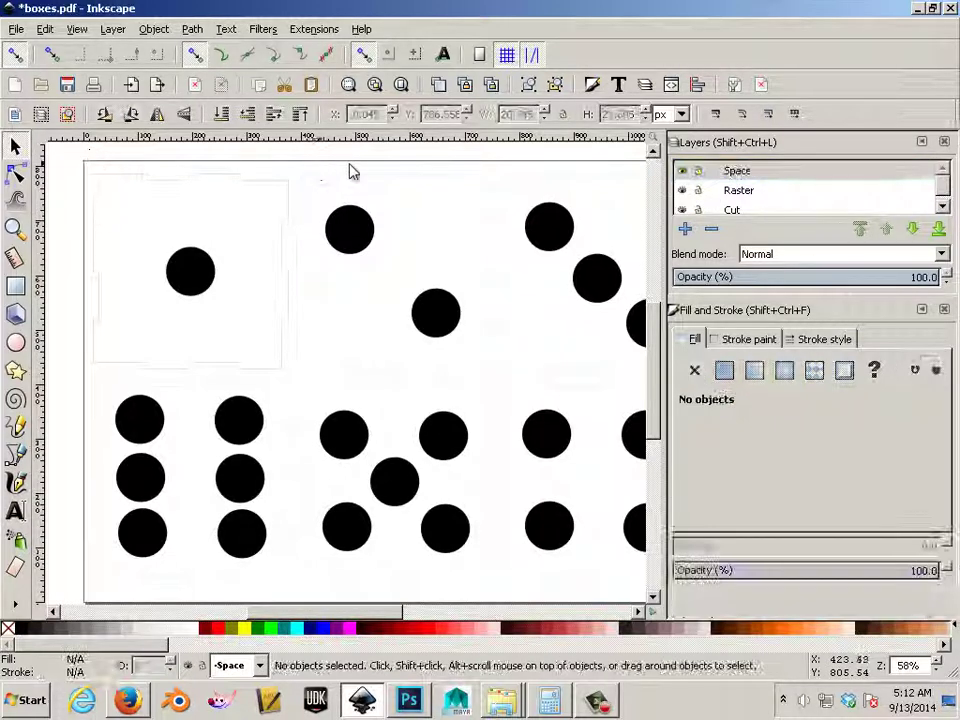
Step: Toggle the Raster layer's visibility to check its dot circles
click(683, 171)
click(683, 191)
click(682, 191)
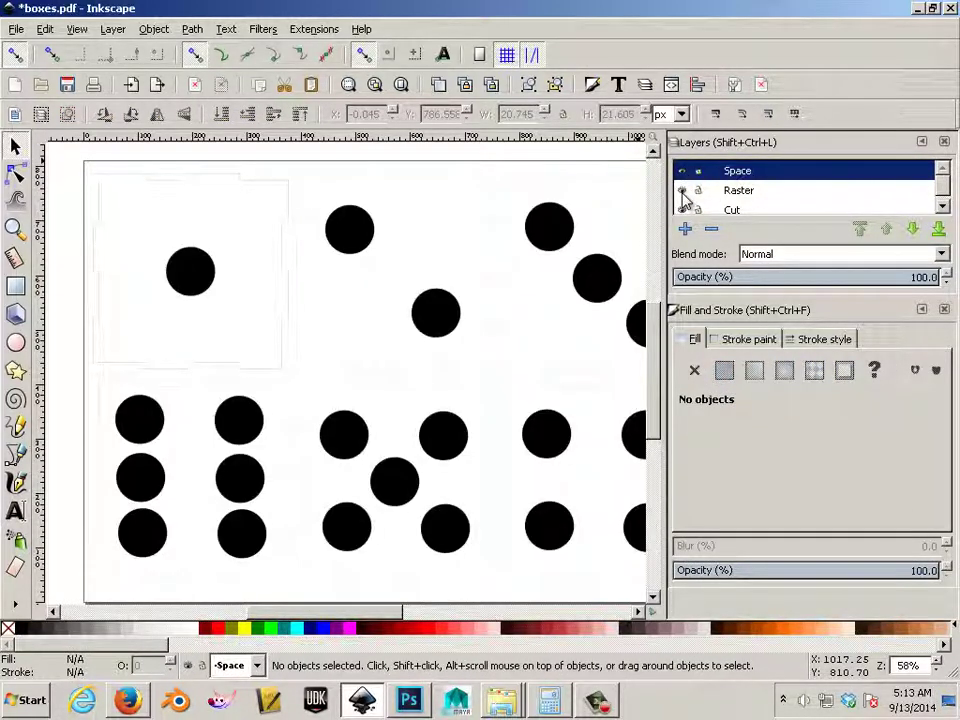
scroll(683, 212, down, 1)
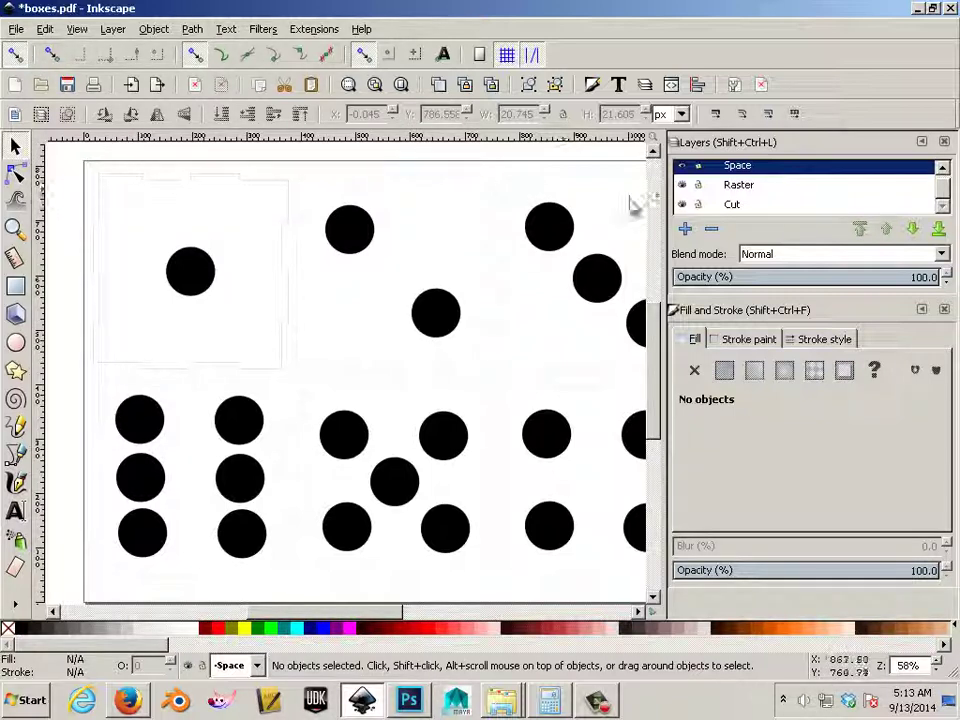
Step: Hide the Raster layer's dot circles and save the drawing as PDF named boxes_cut, accepting the PDF options
click(681, 186)
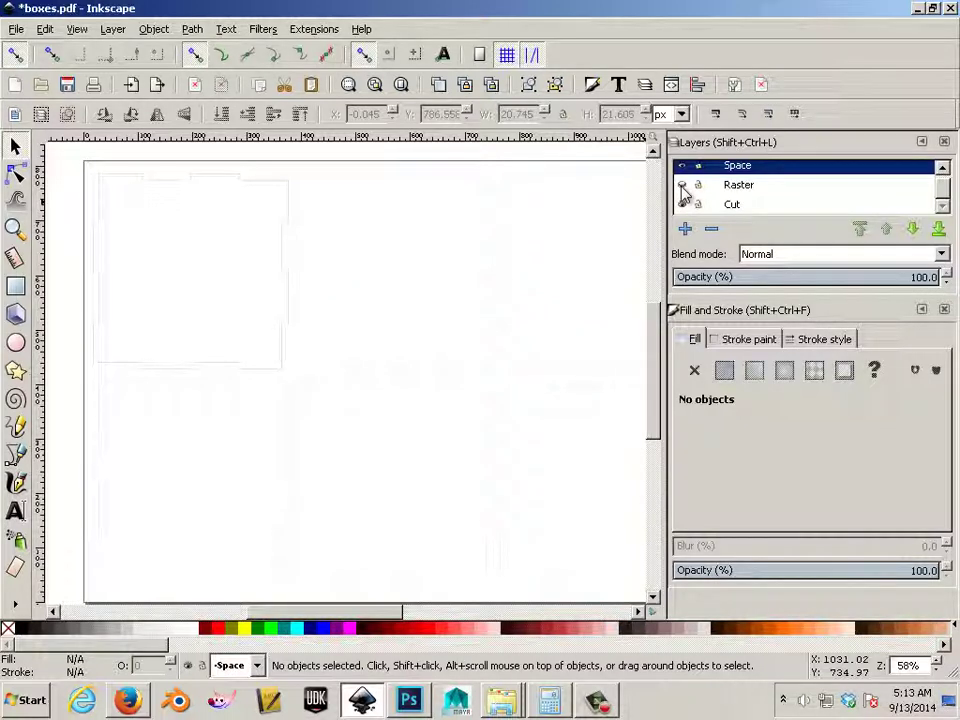
click(16, 29)
click(50, 141)
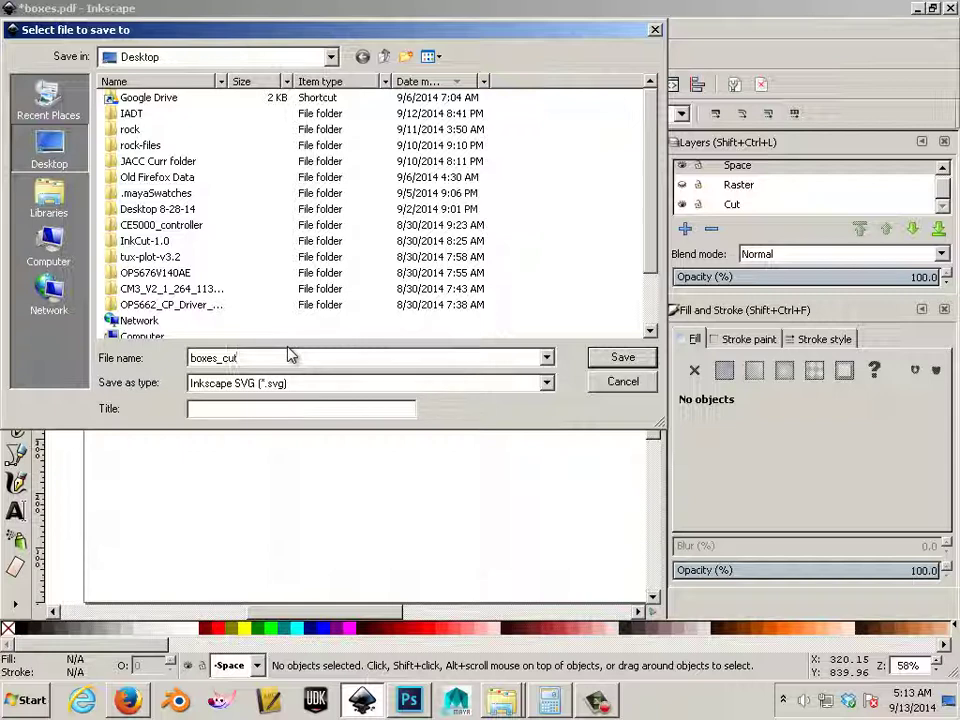
click(528, 383)
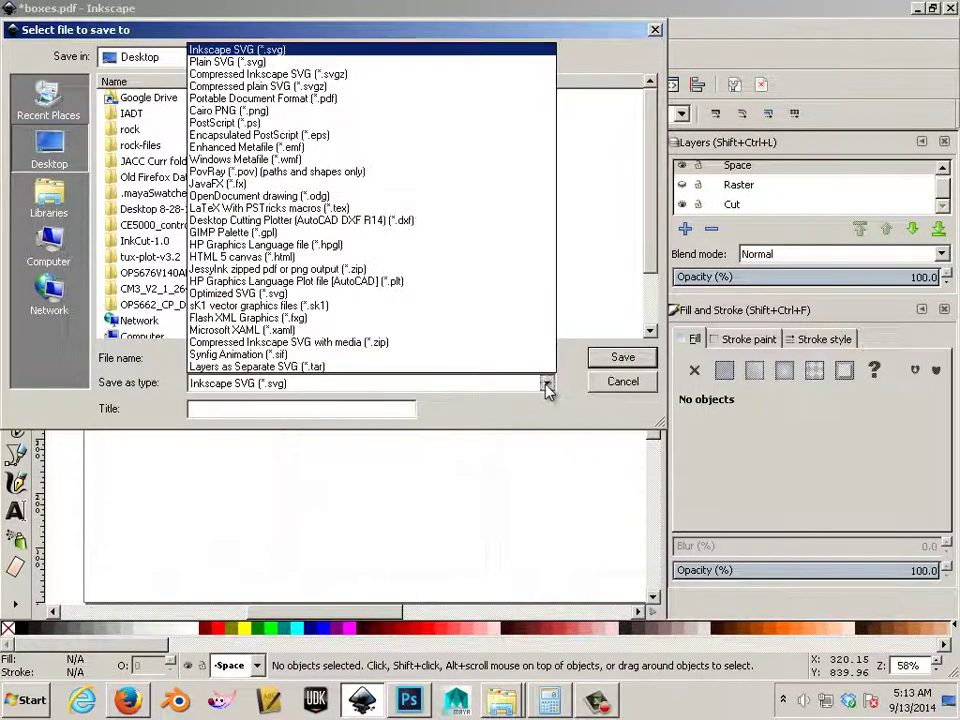
click(414, 97)
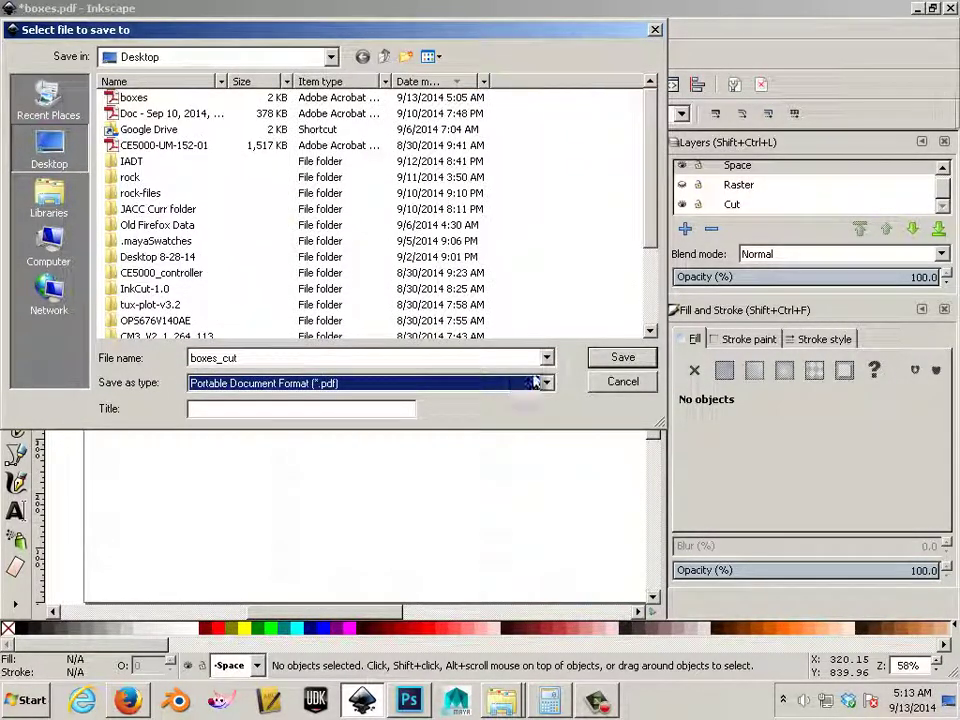
click(616, 358)
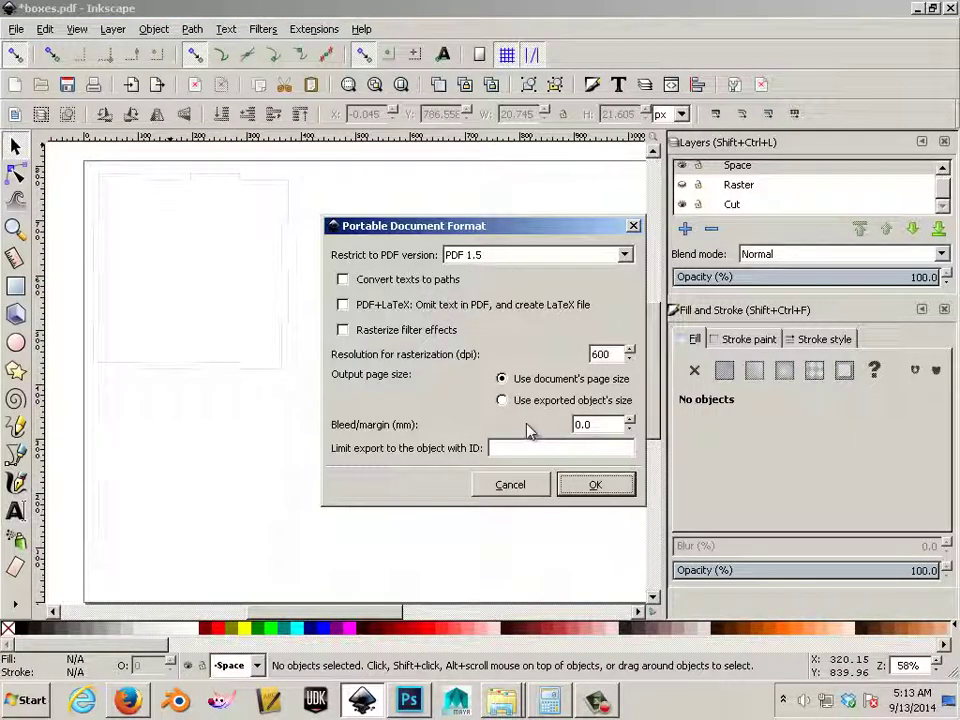
click(600, 486)
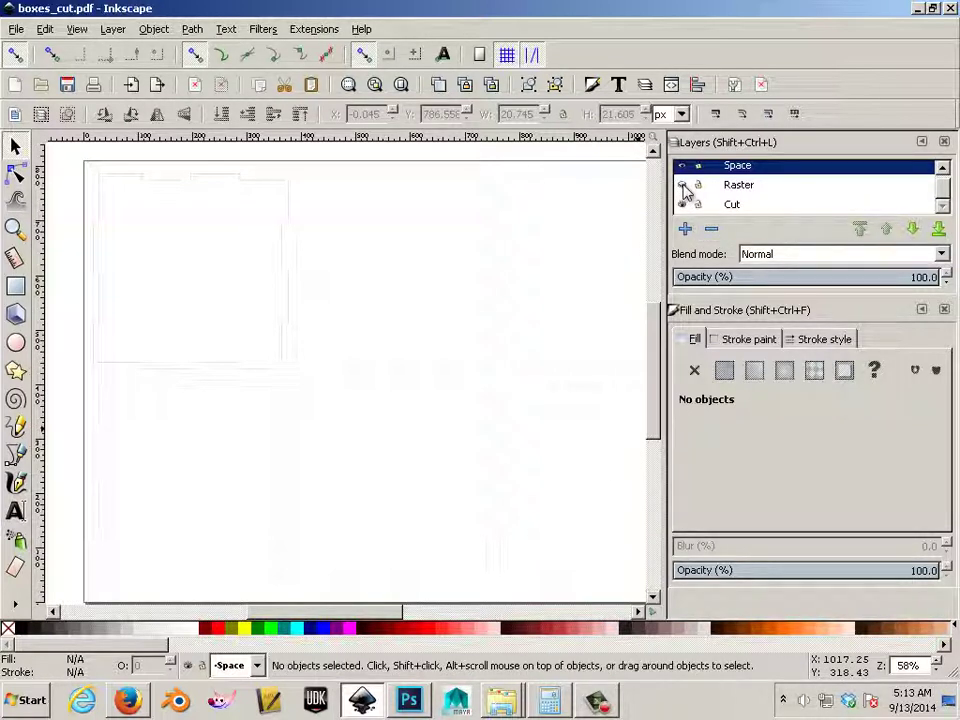
Step: Hide the Cut layer, show the Raster layer's dots, and choose PDF as the save format
click(683, 205)
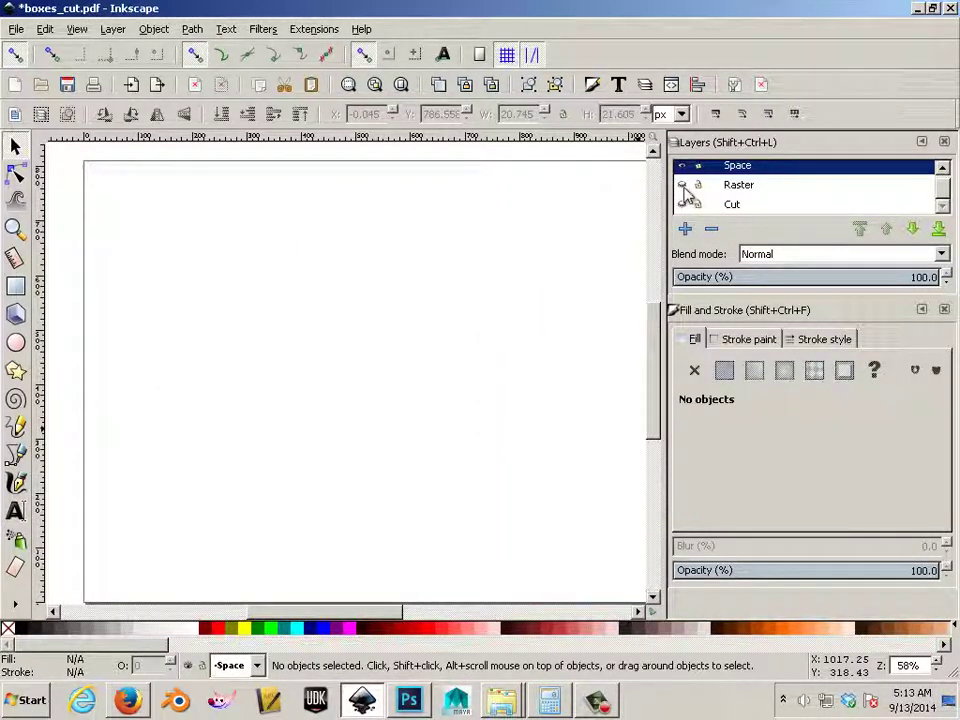
click(683, 187)
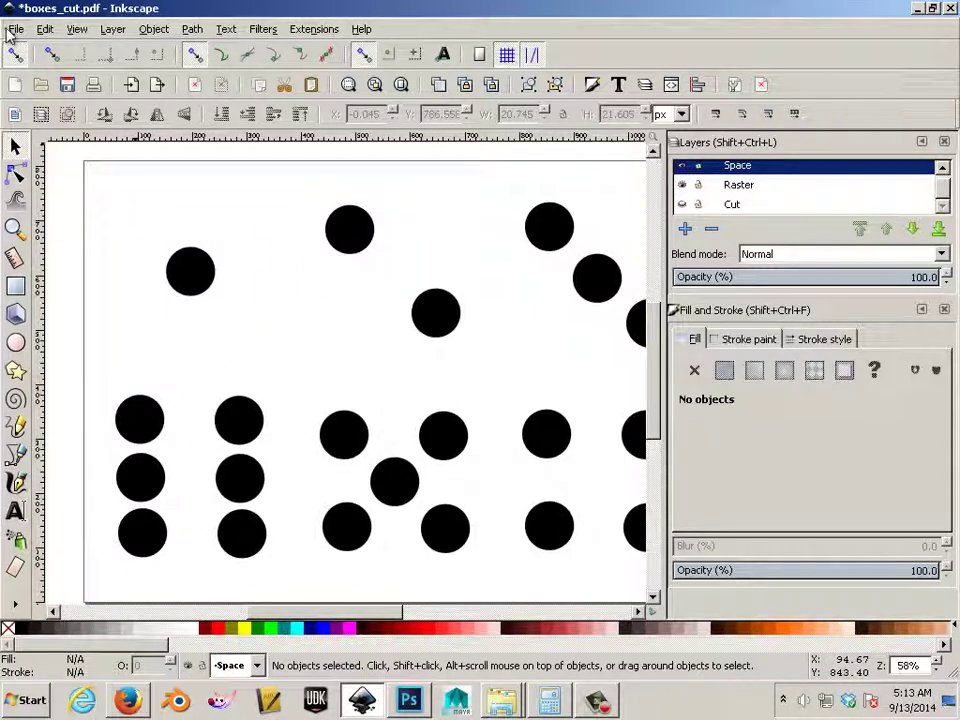
click(14, 29)
click(40, 139)
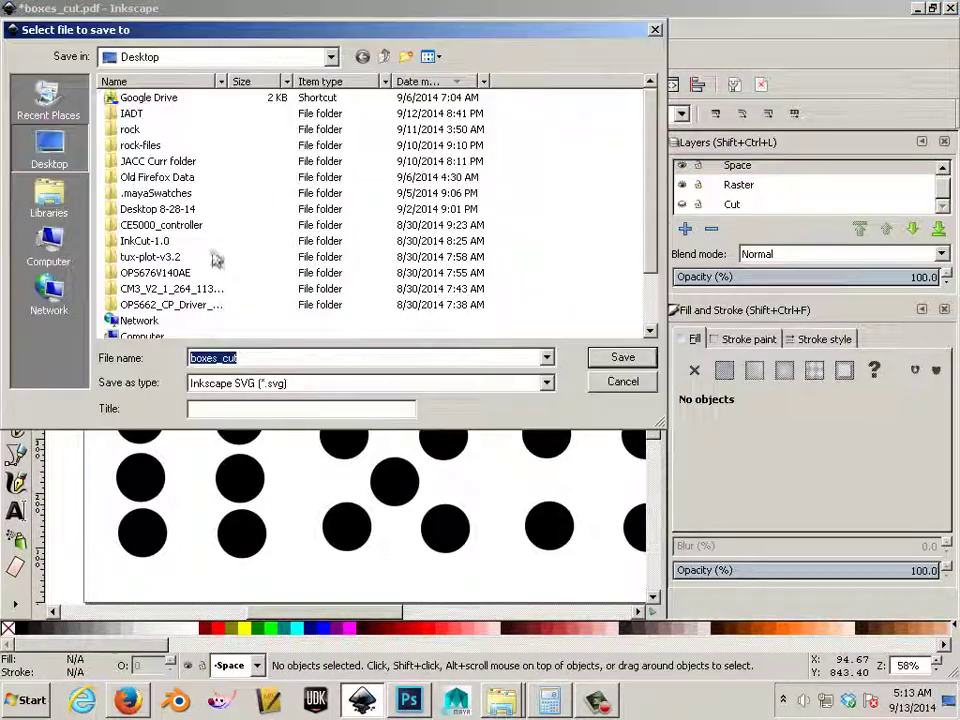
click(289, 386)
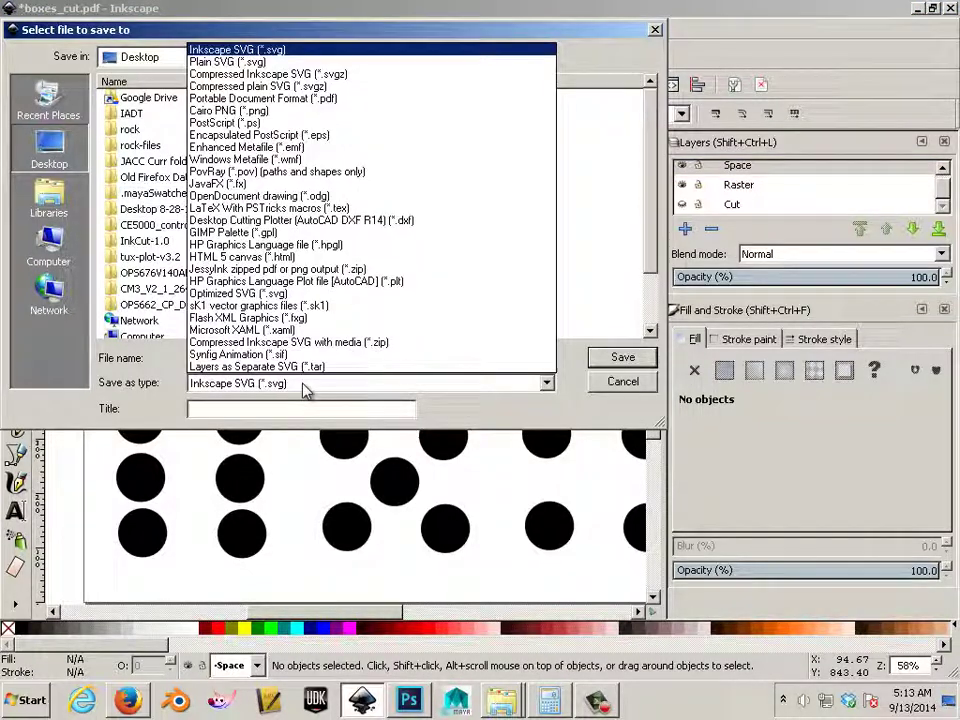
click(284, 99)
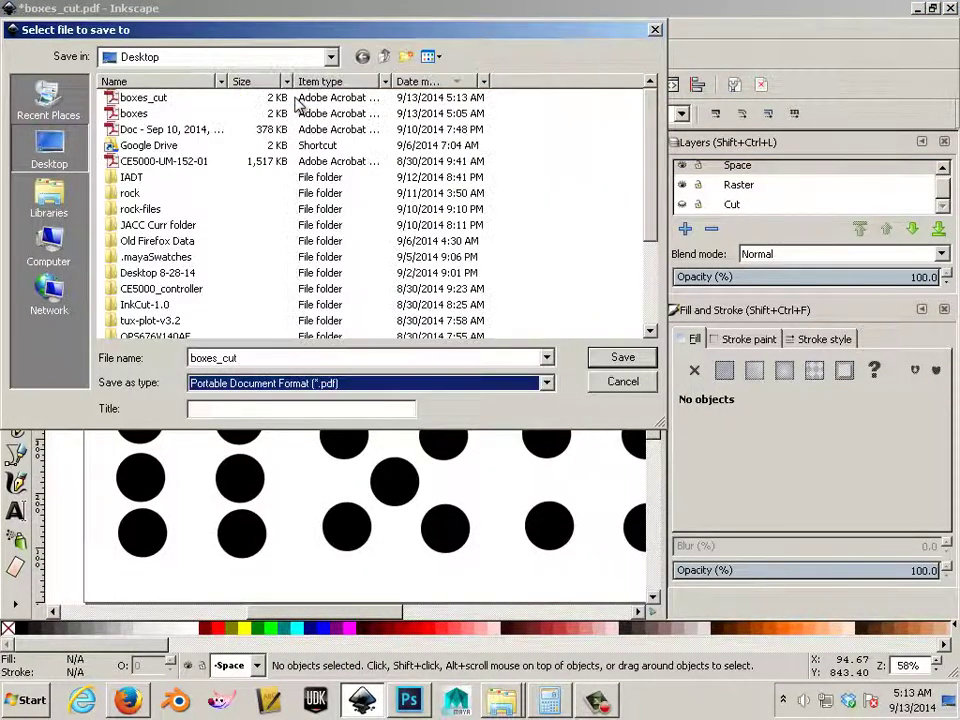
Step: Change the file name from boxes_cut to boxes_raster and save it, confirming the PDF settings
click(180, 100)
click(256, 357)
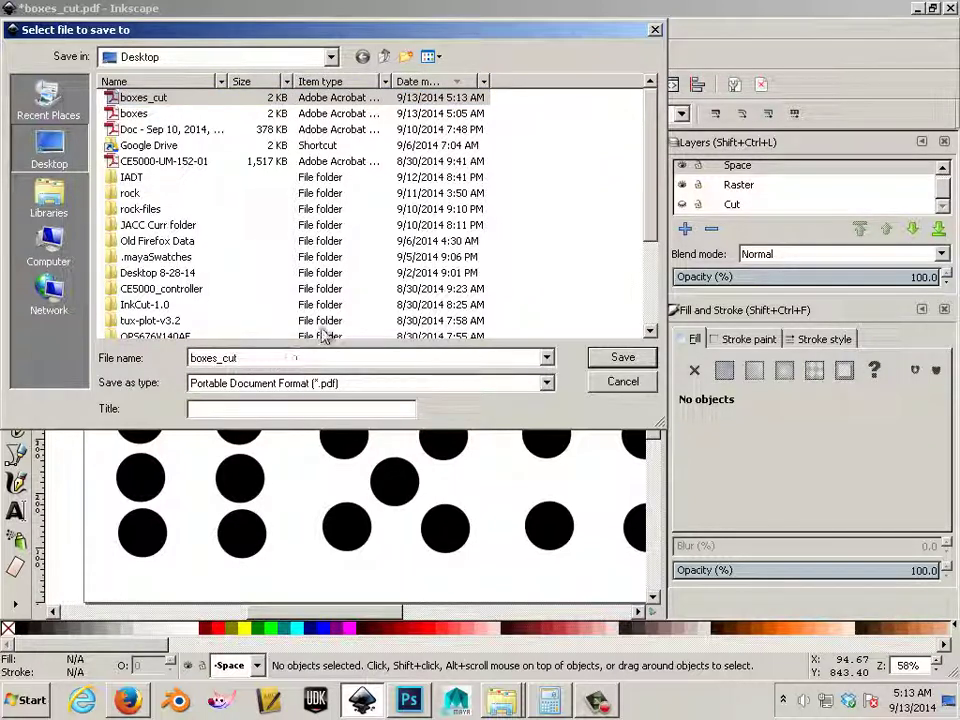
key(BackSpace)
key(BackSpace)
key(BackSpace)
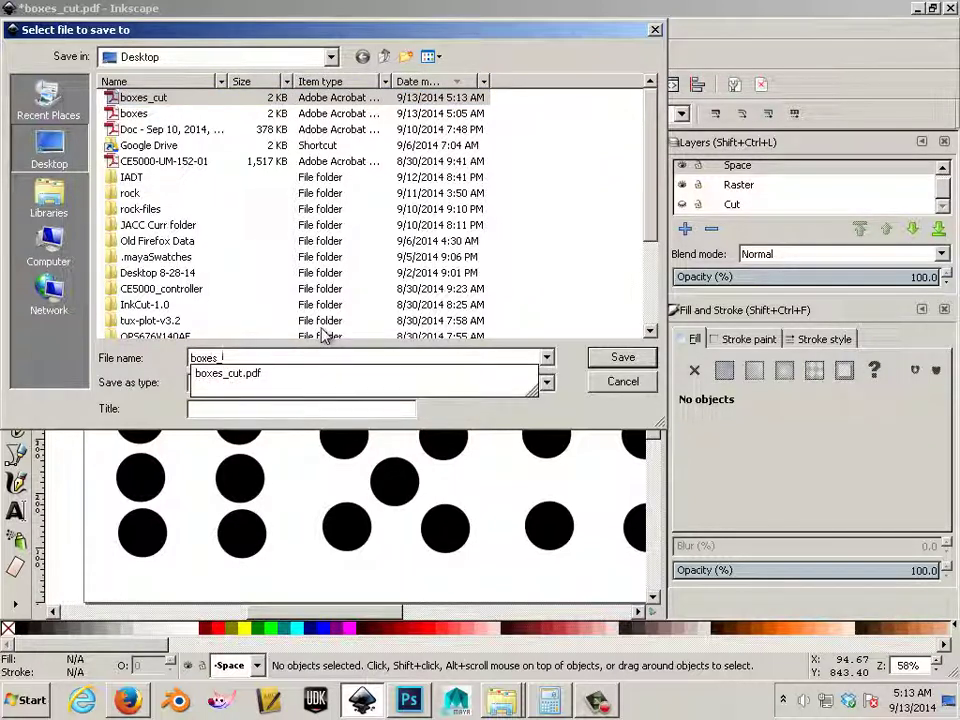
text(rast)
text(er)
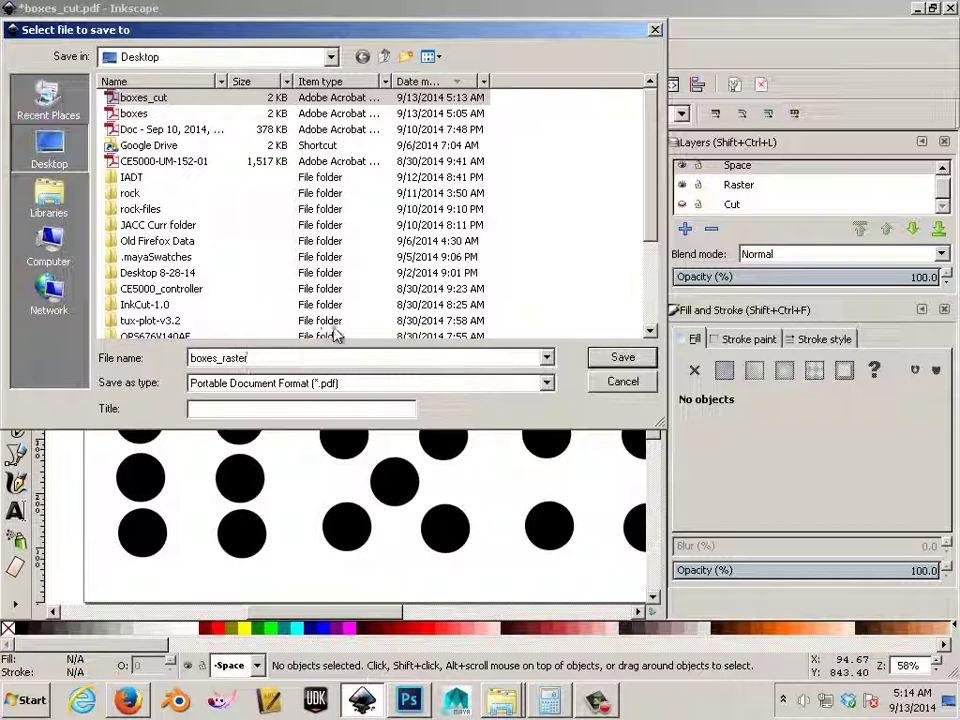
click(608, 360)
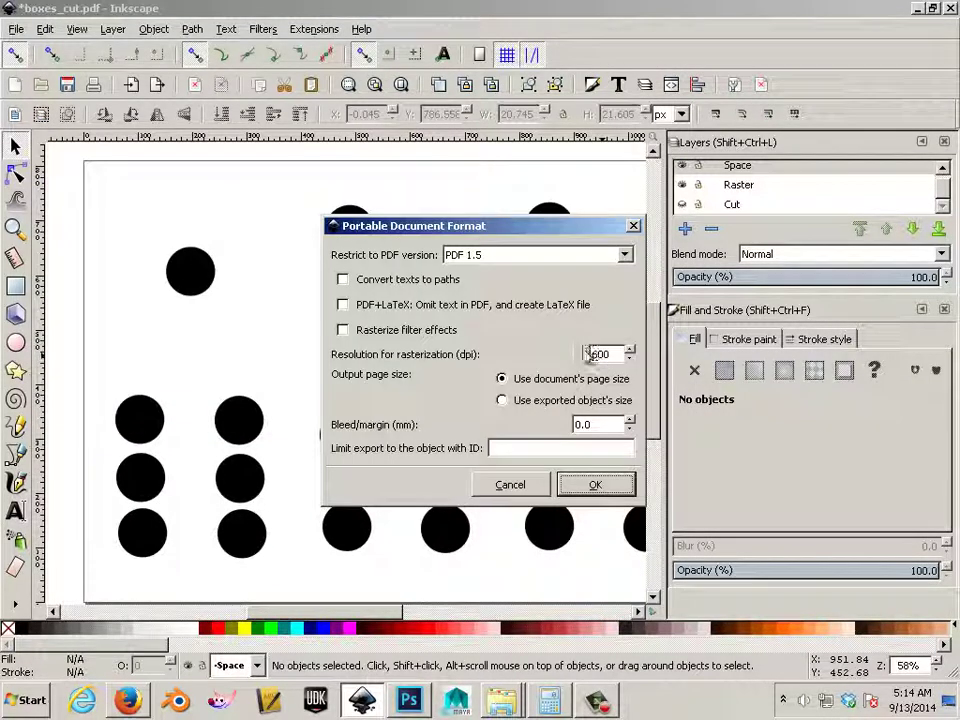
click(580, 485)
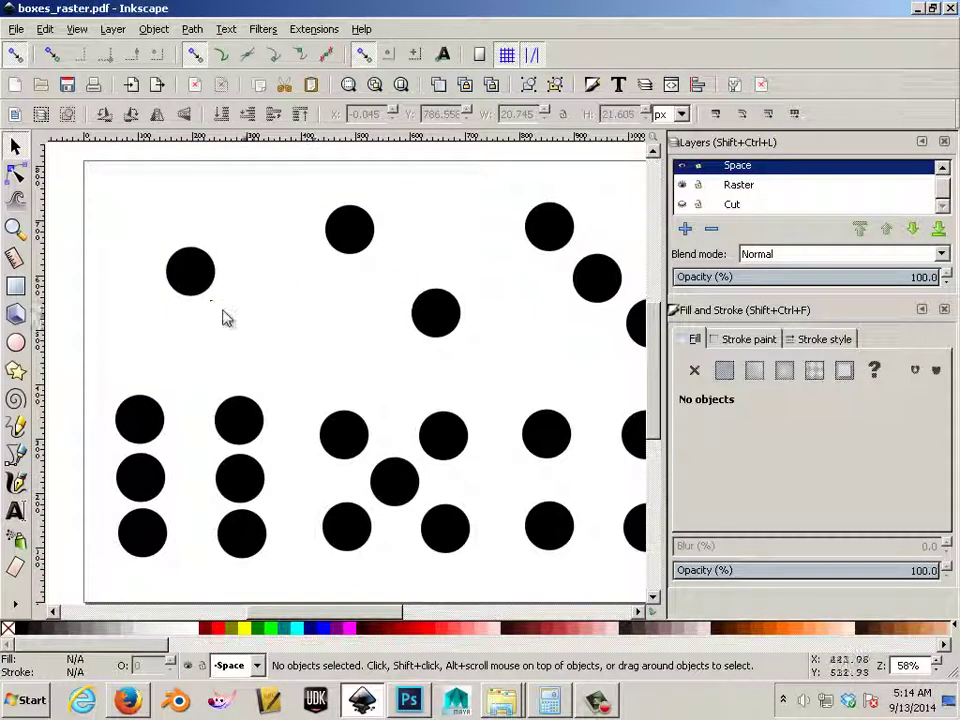
click(200, 278)
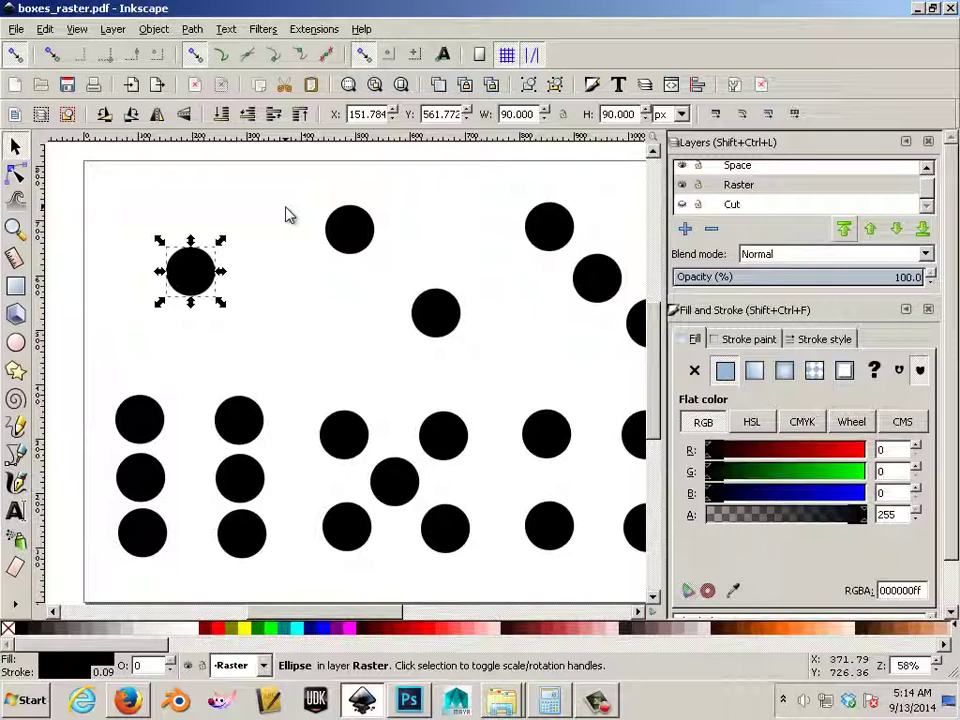
click(60, 172)
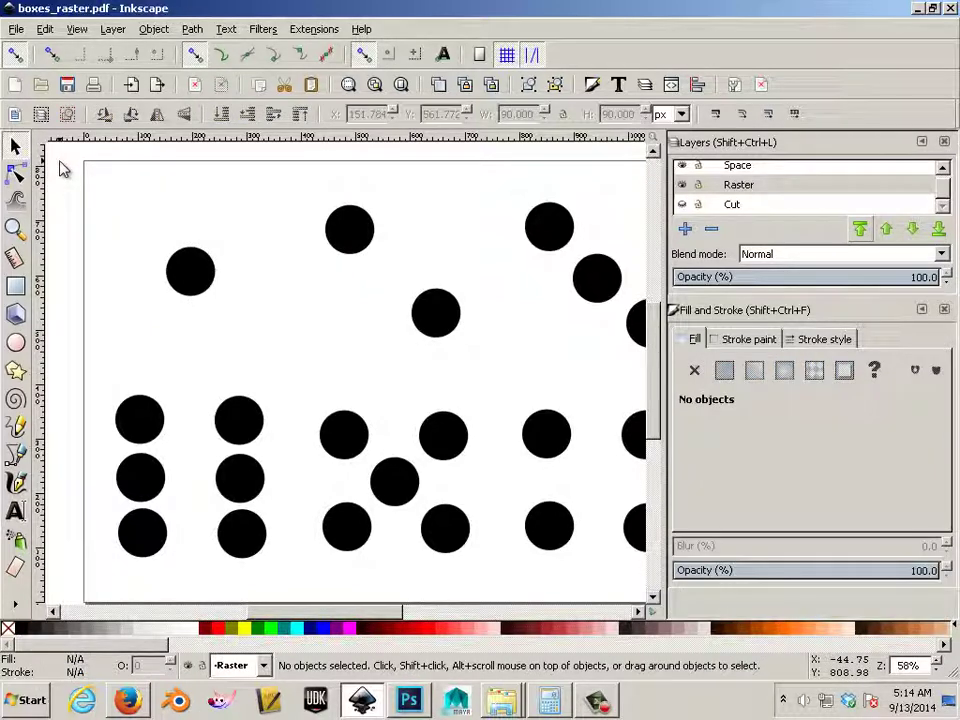